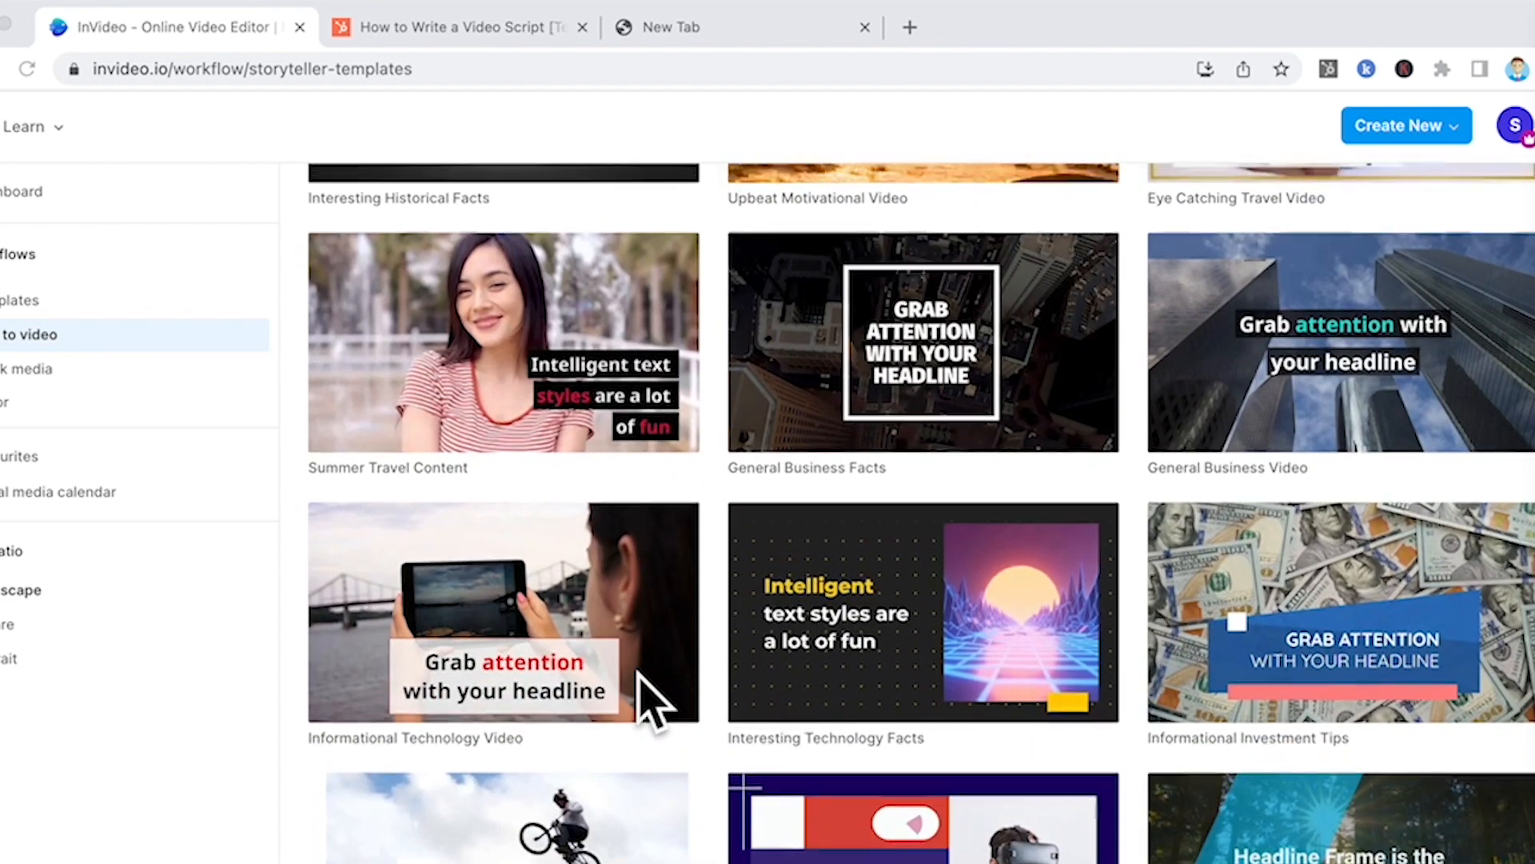
Start a video from the Fitness Promo template in the Square (1:1) format.
{"action": "scroll", "coordinate": [651, 704], "scroll_direction": "up", "scroll_amount": 9}
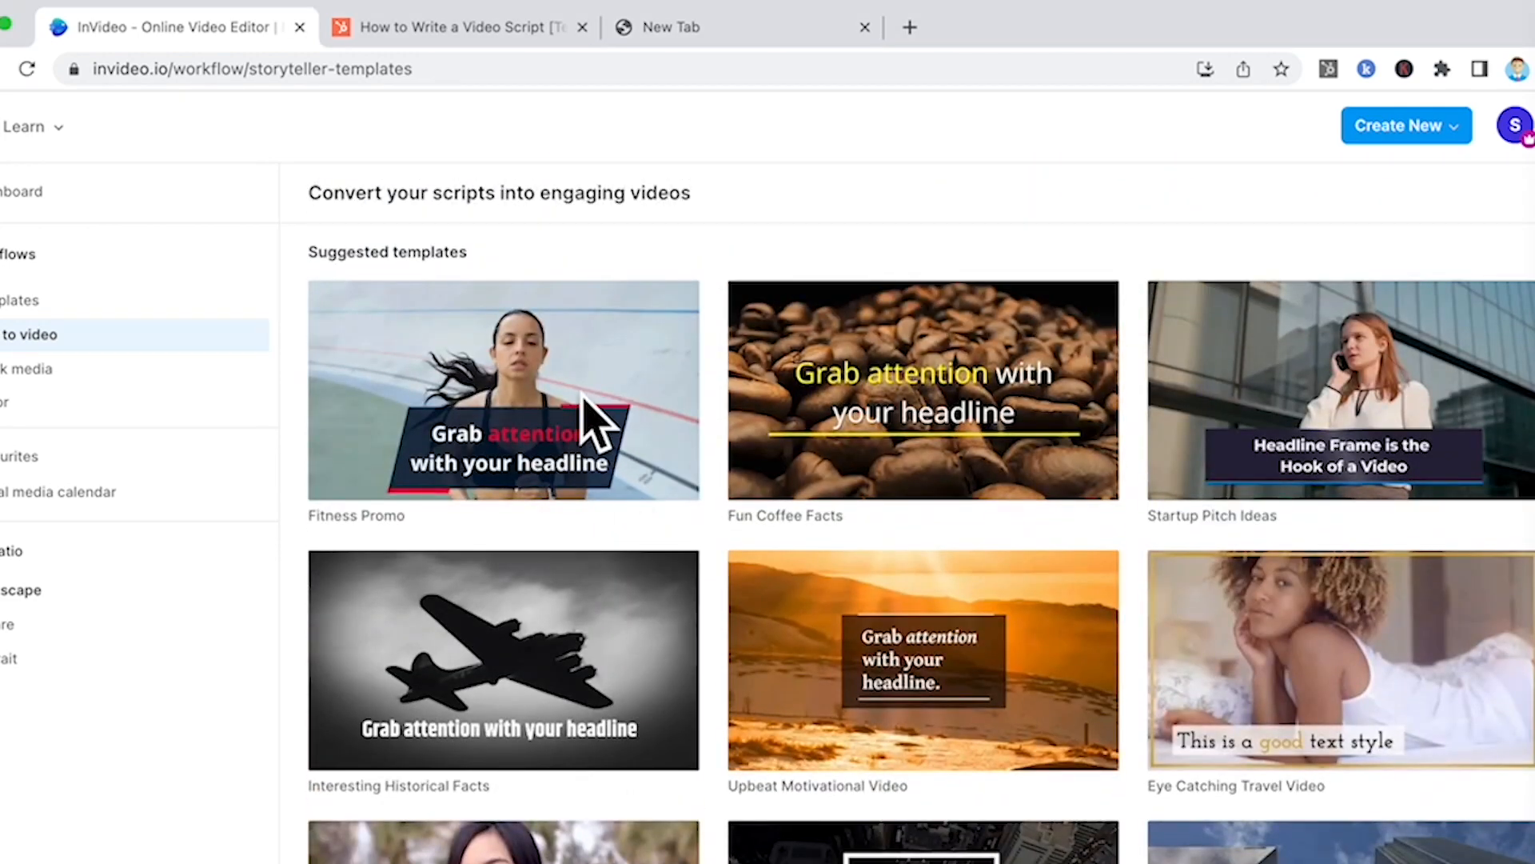
{"action": "left_click", "coordinate": [537, 411]}
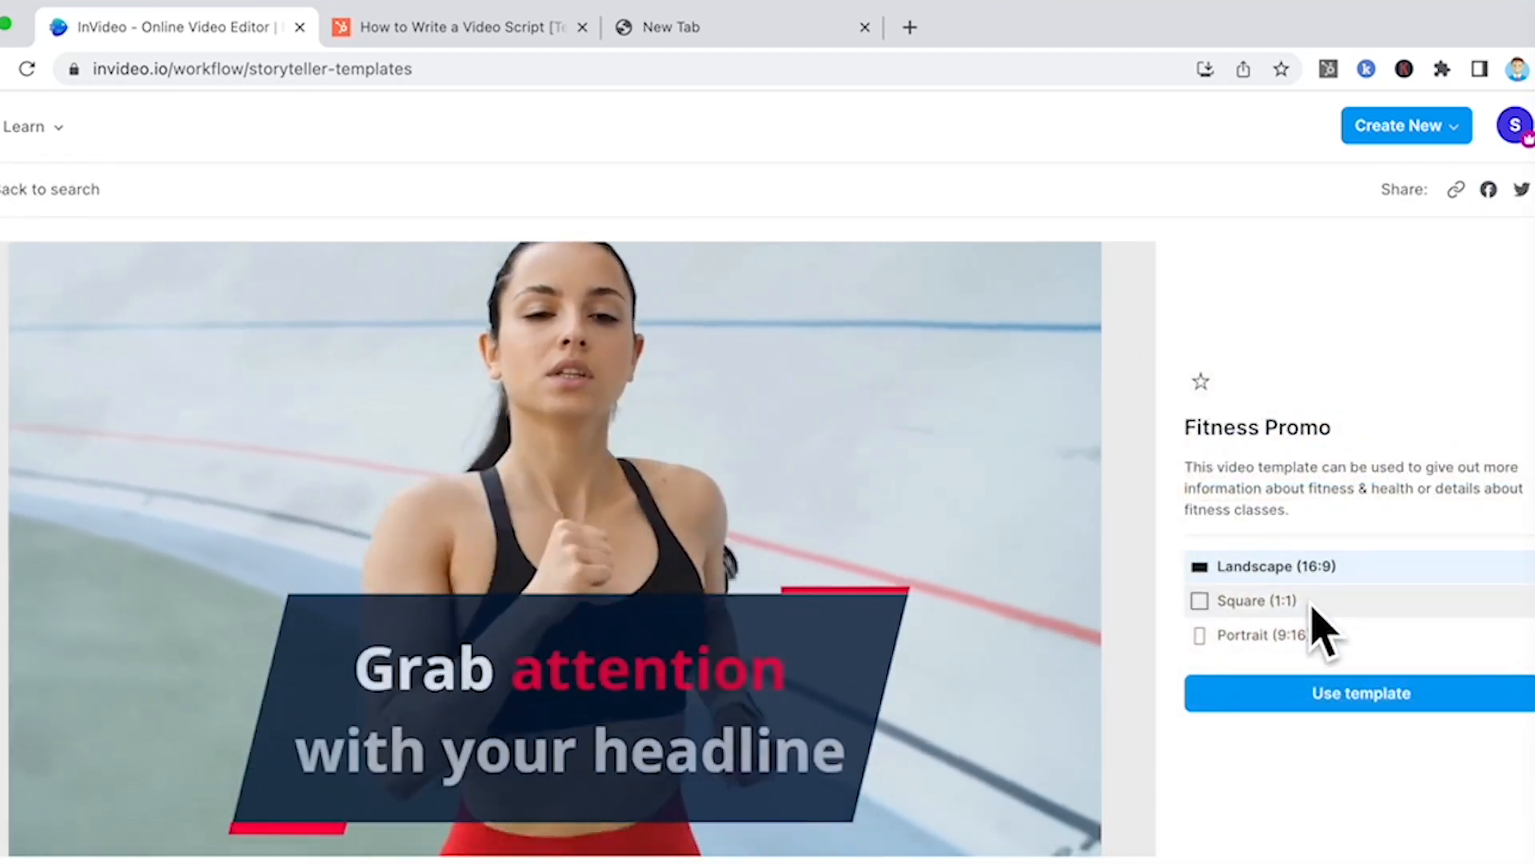
{"action": "scroll", "coordinate": [1324, 642], "scroll_direction": "down", "scroll_amount": 1}
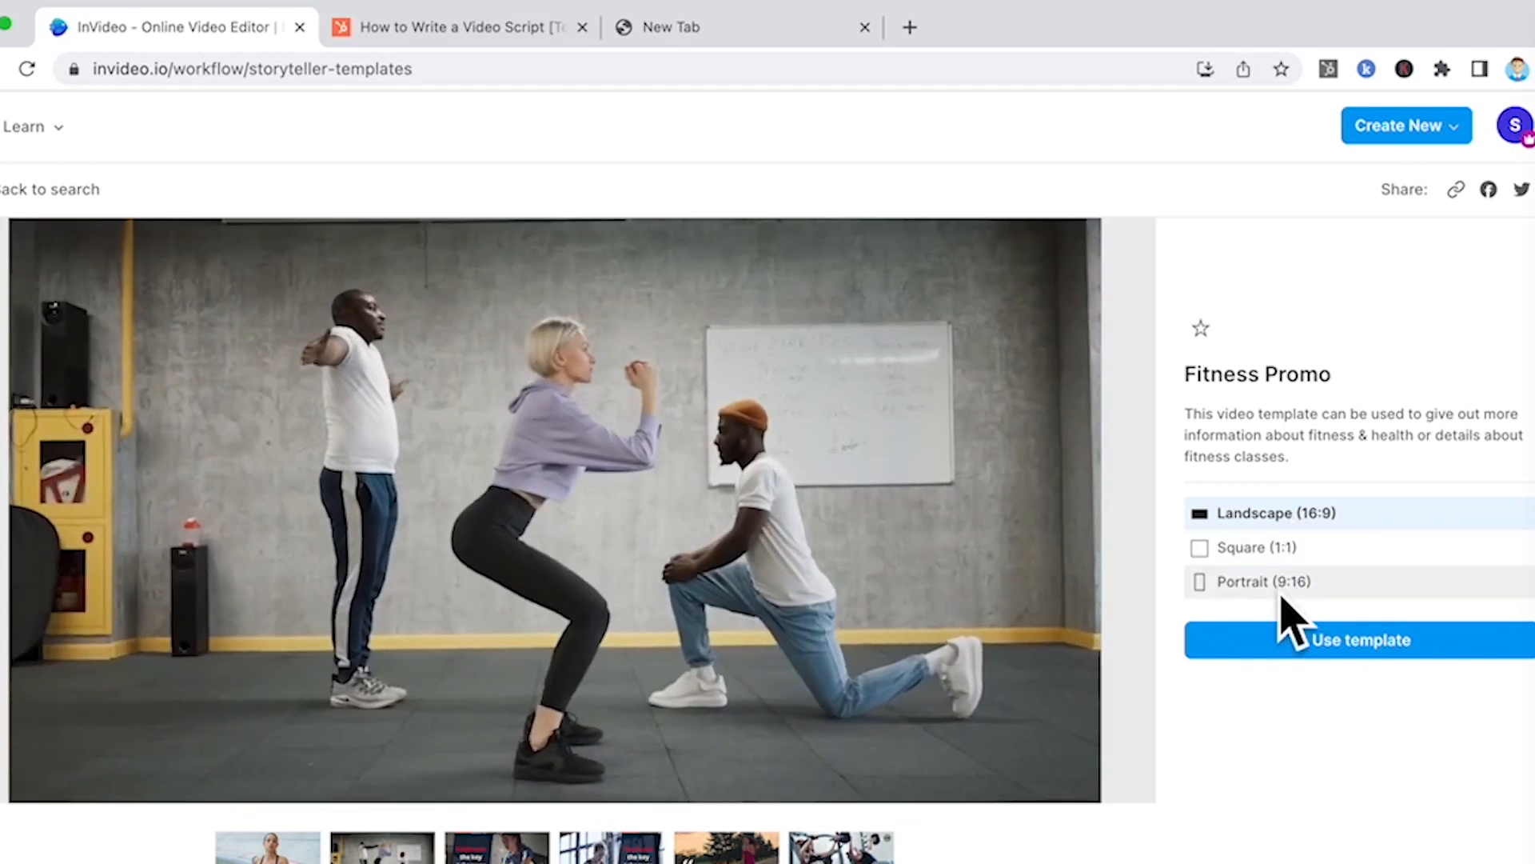
{"action": "left_click", "coordinate": [1272, 549]}
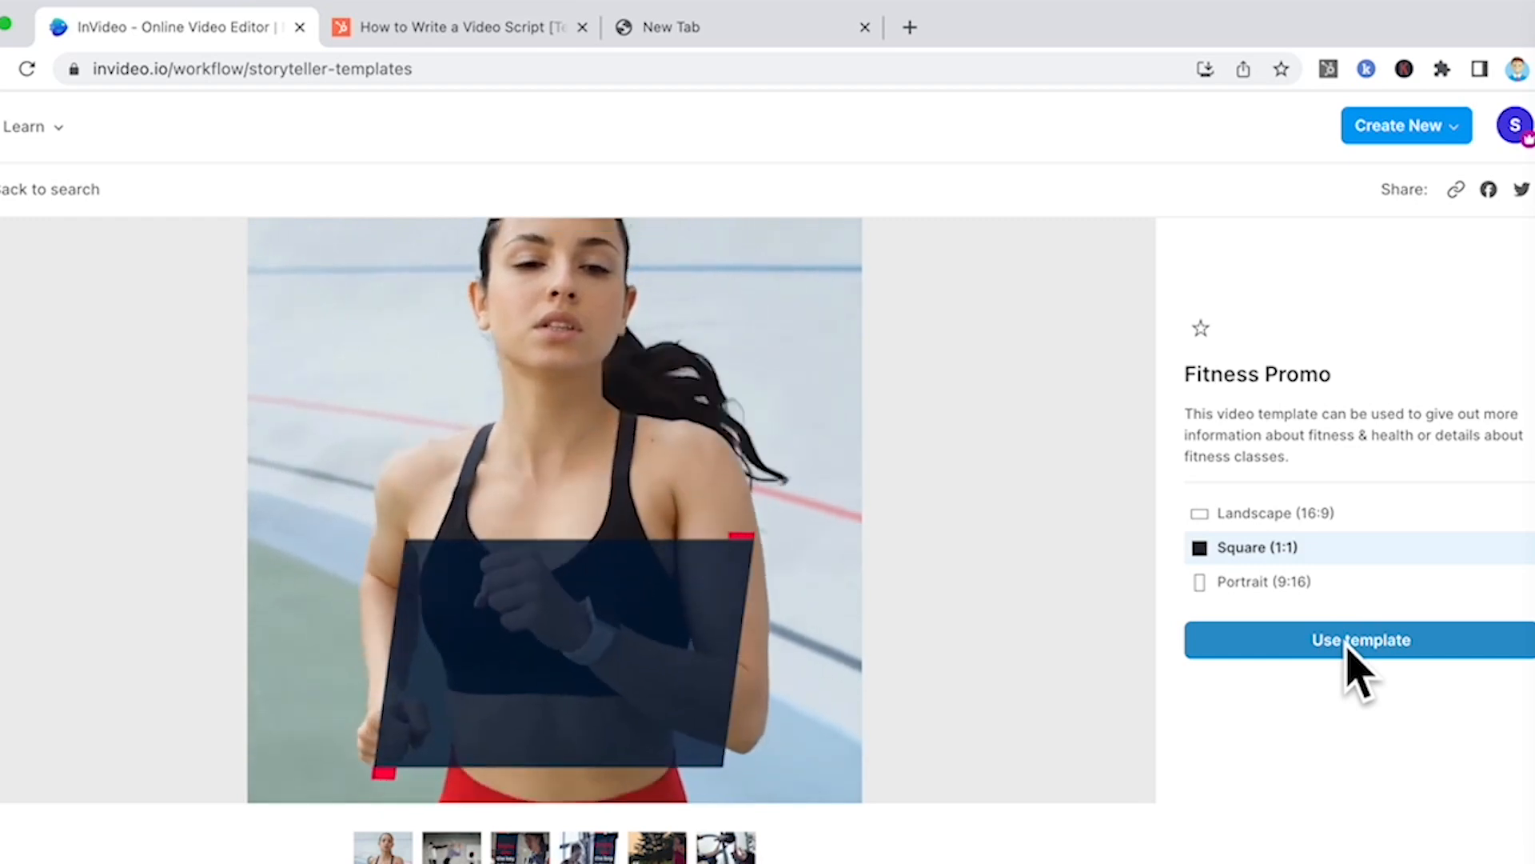
{"action": "left_click", "coordinate": [1355, 648]}
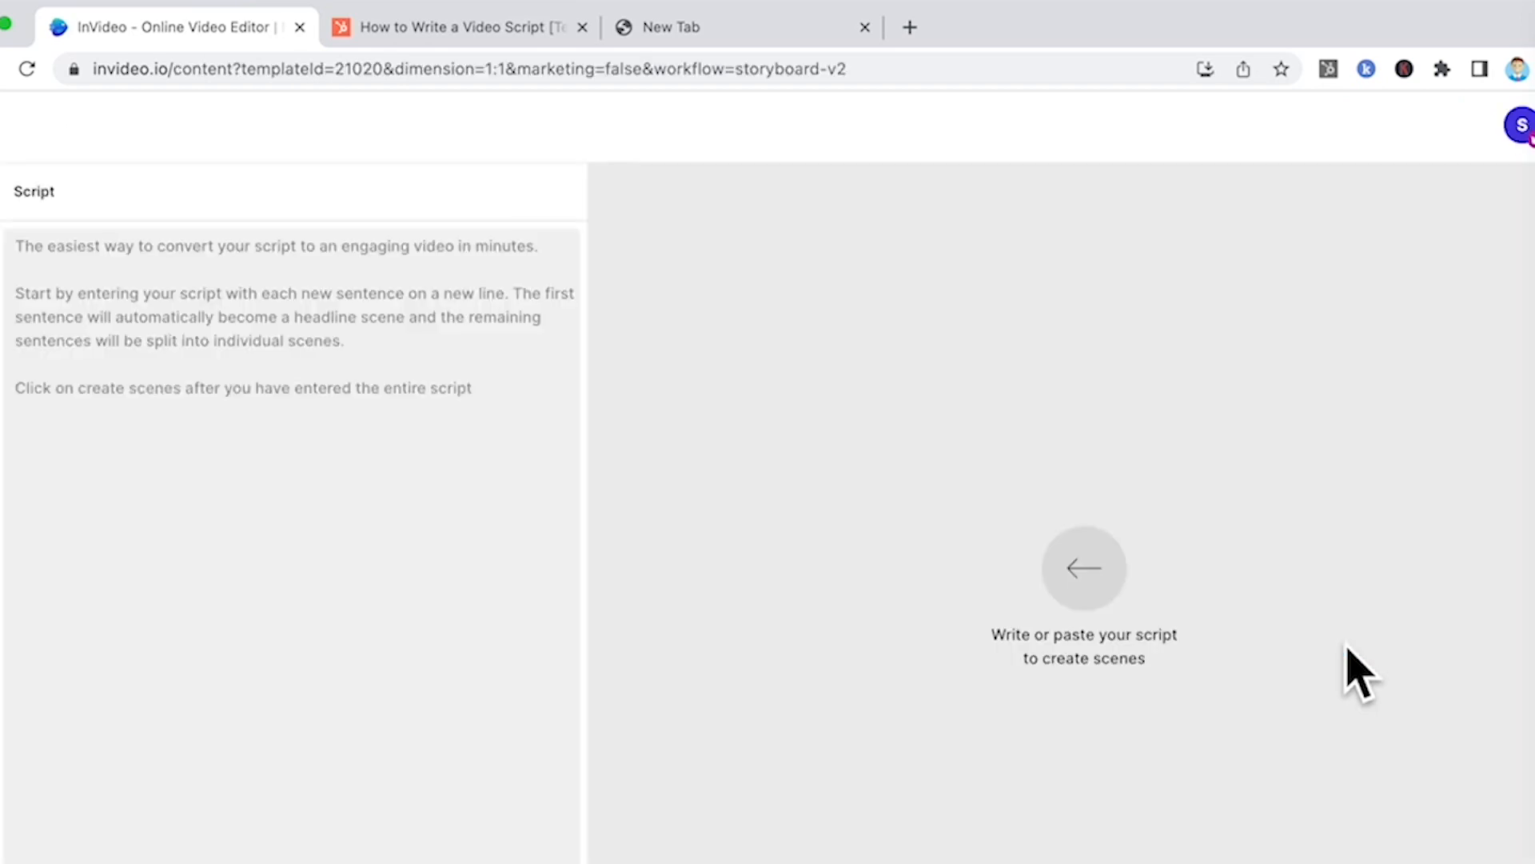
Paste the copied script, separate the paragraph after "Equipment" with a blank line, and create the scenes.
{"action": "left_click", "coordinate": [334, 346]}
{"action": "right_click", "coordinate": [334, 346]}
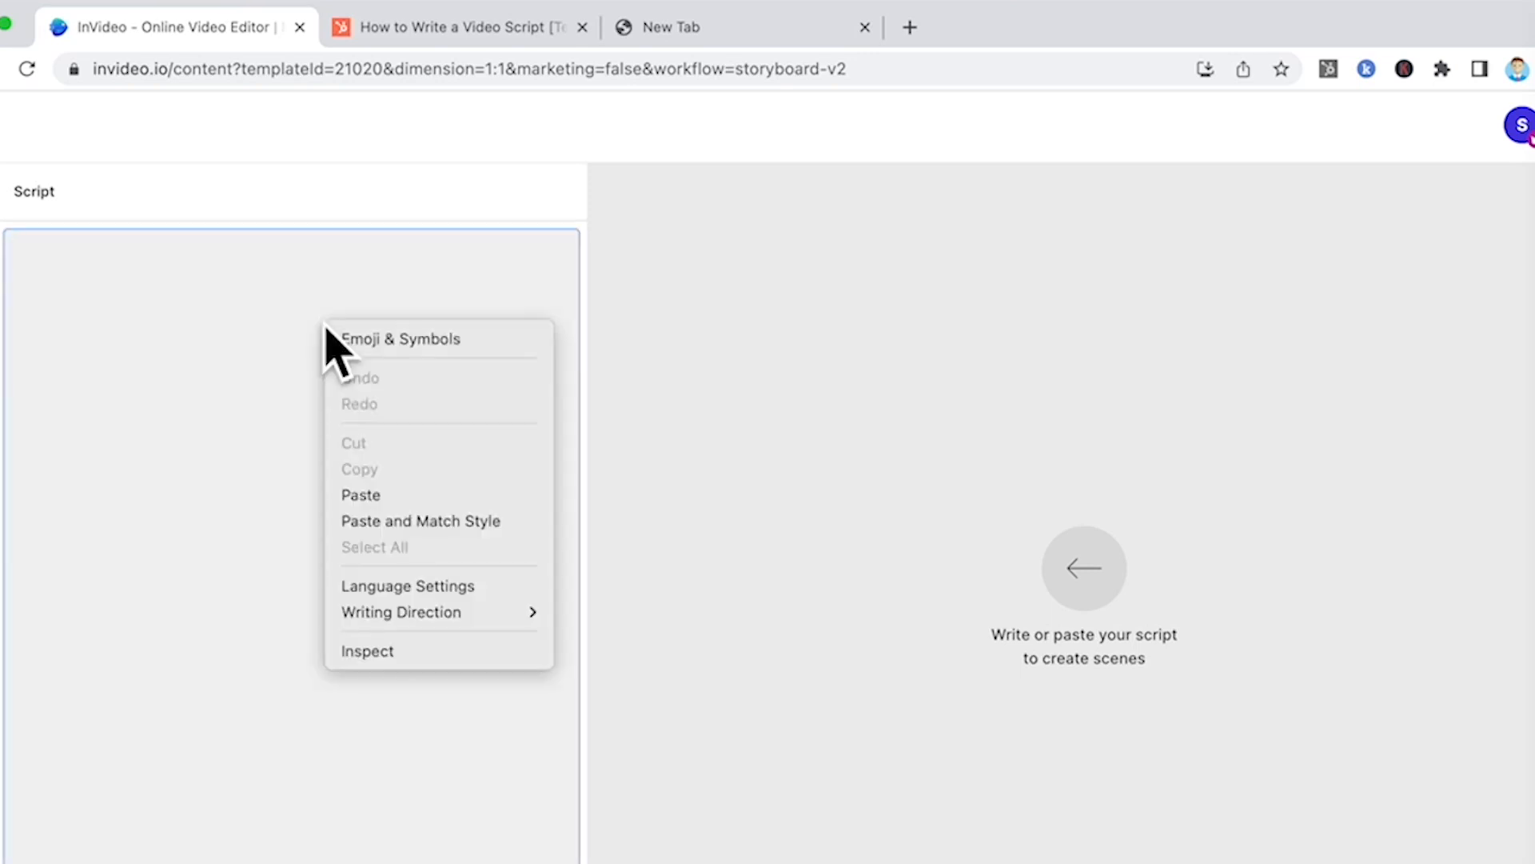
{"action": "left_click", "coordinate": [370, 491]}
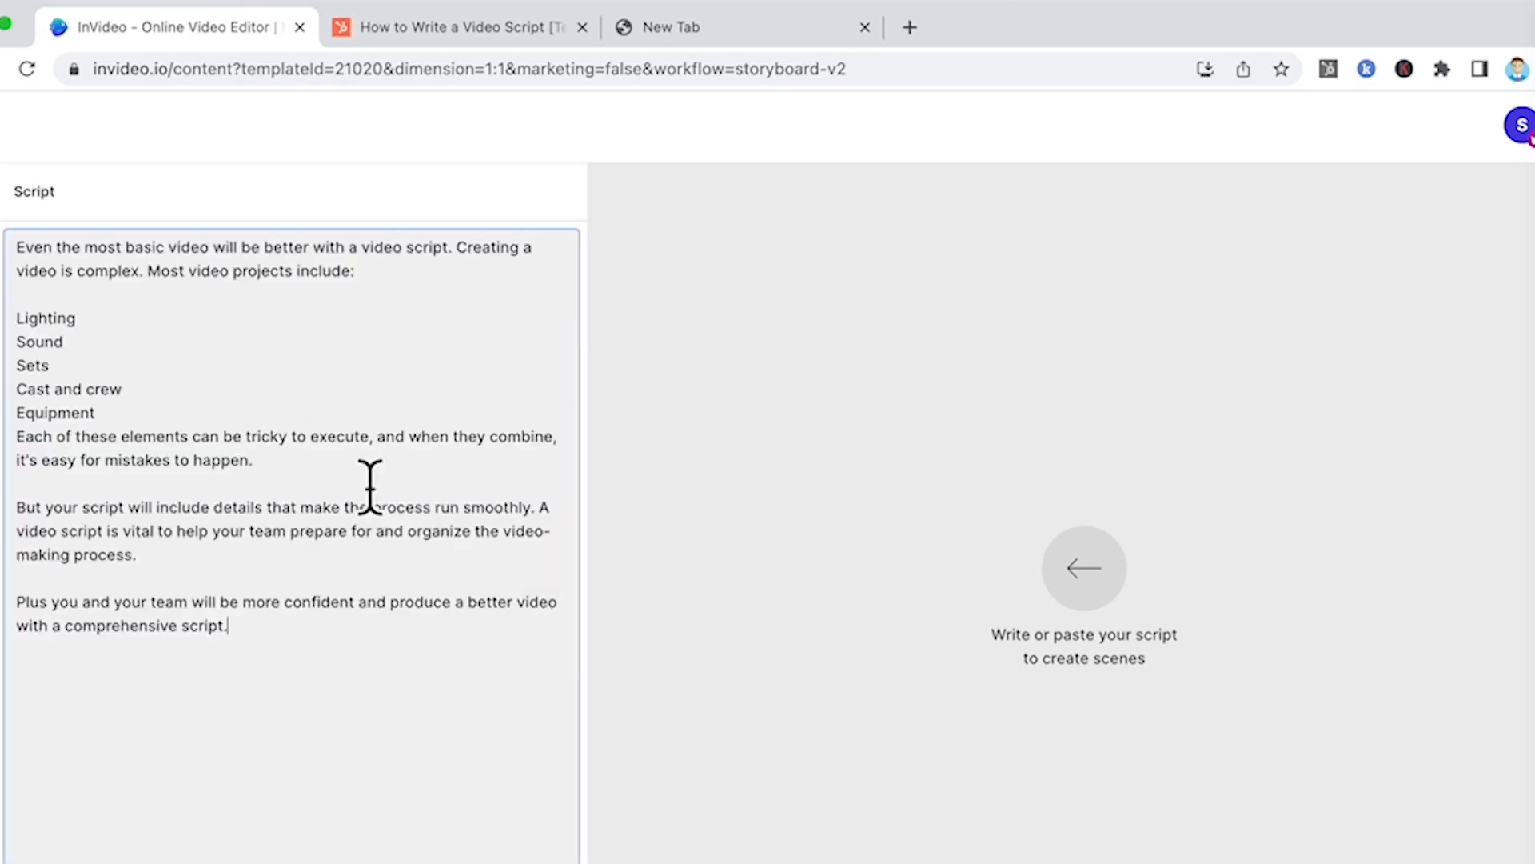
{"action": "key", "text": "Return"}
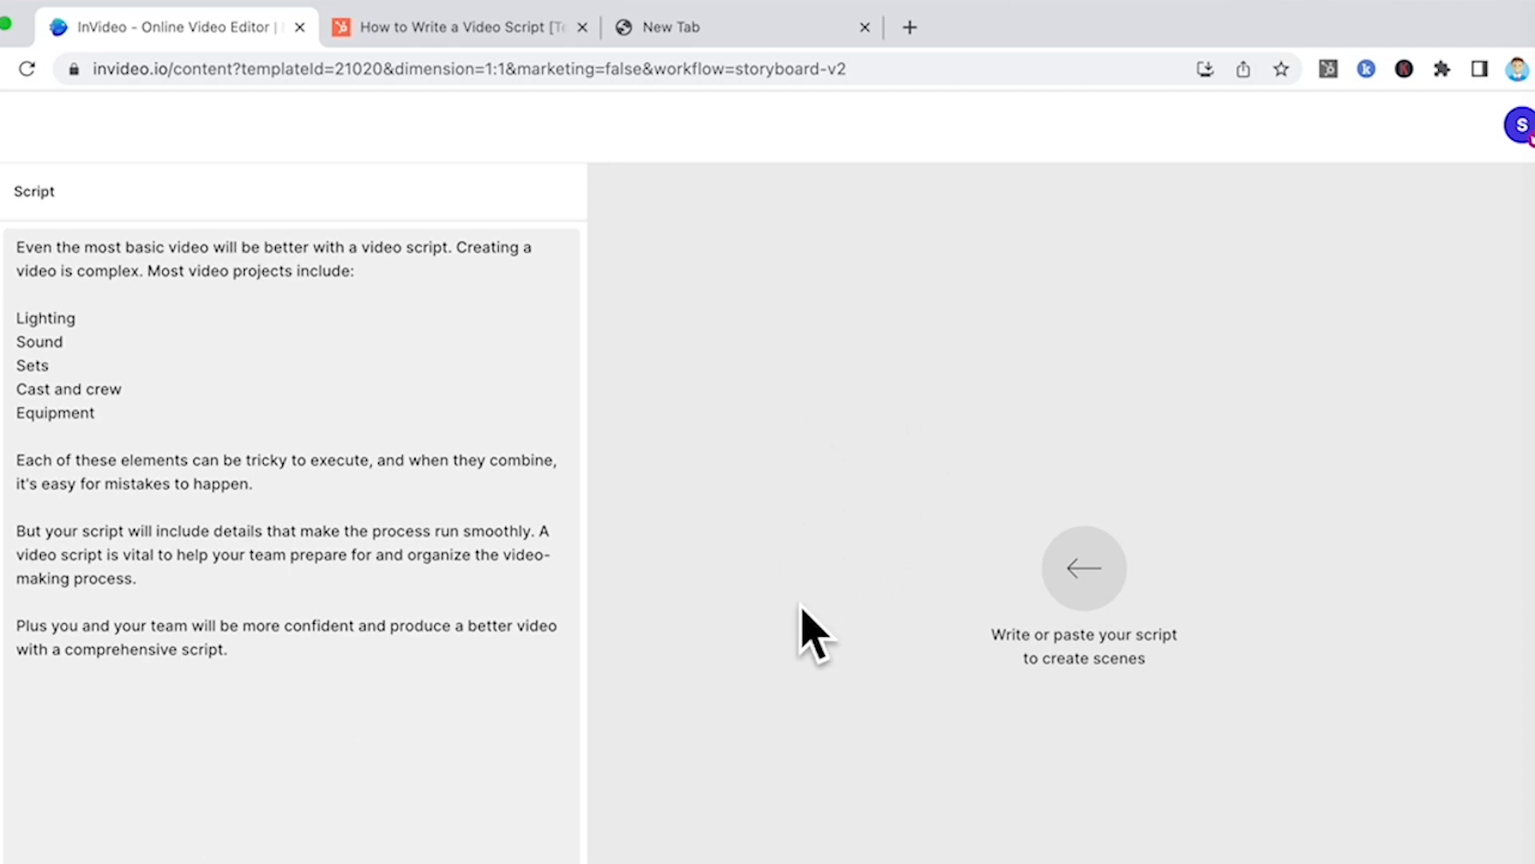
{"action": "left_click", "coordinate": [503, 838]}
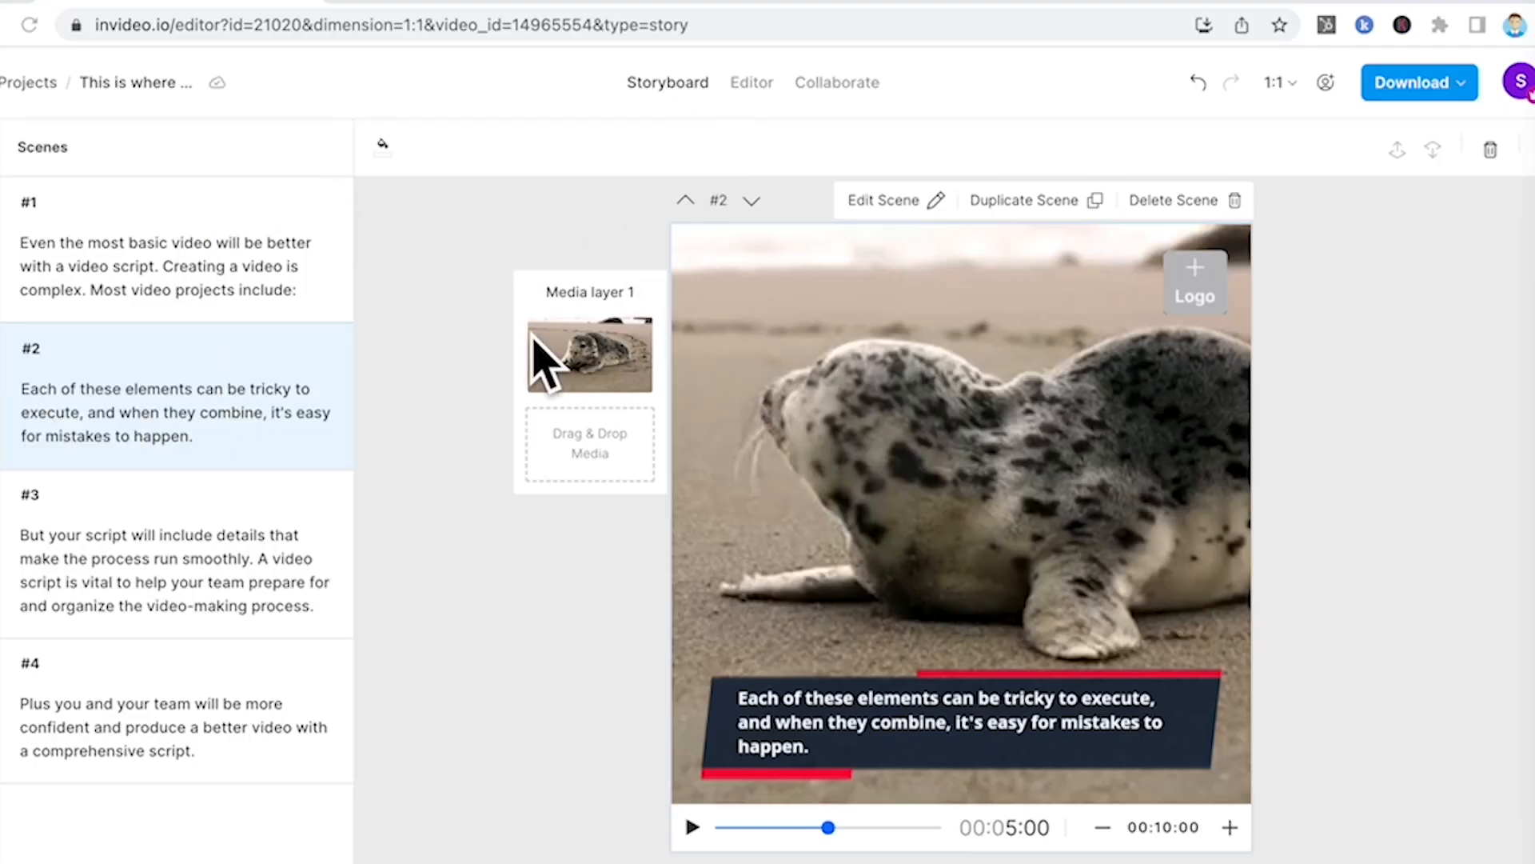
Review the text and media of scenes 1 to 4 in the storyboard.
{"action": "left_click", "coordinate": [109, 292]}
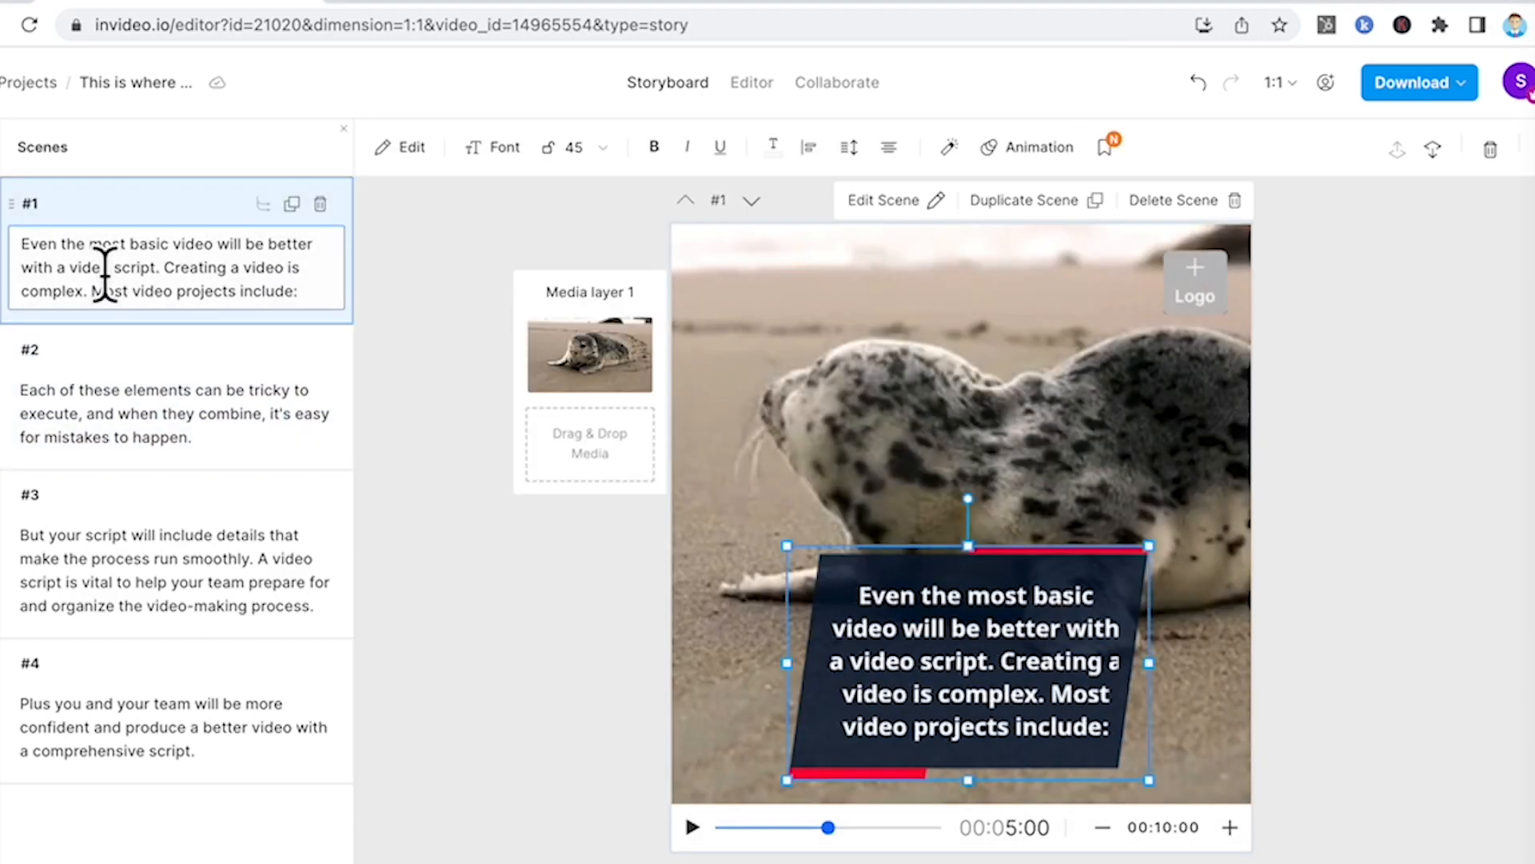
{"action": "left_click", "coordinate": [122, 410]}
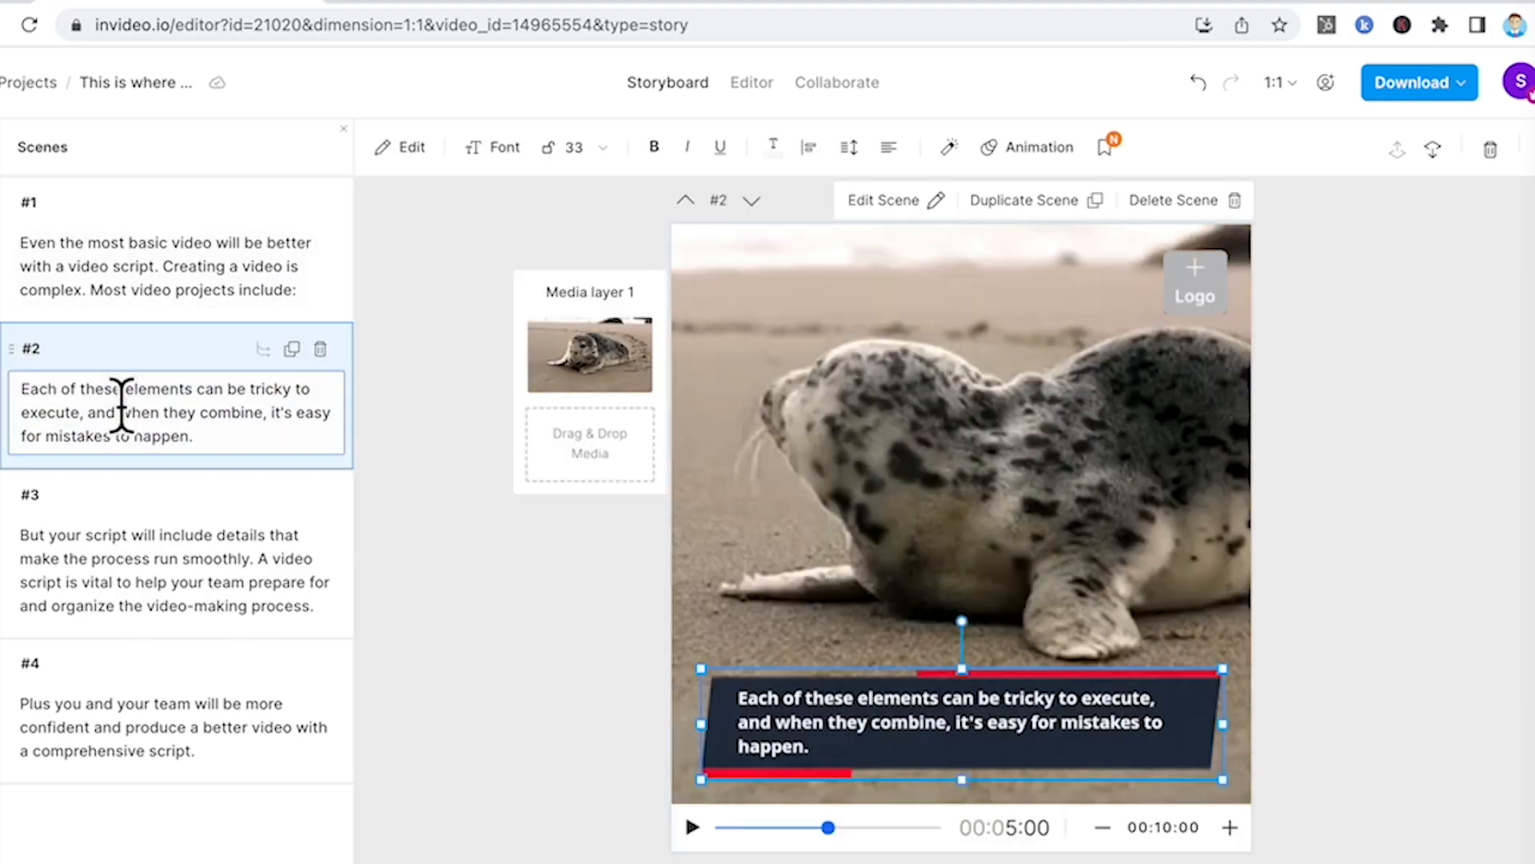
{"action": "left_click", "coordinate": [128, 553]}
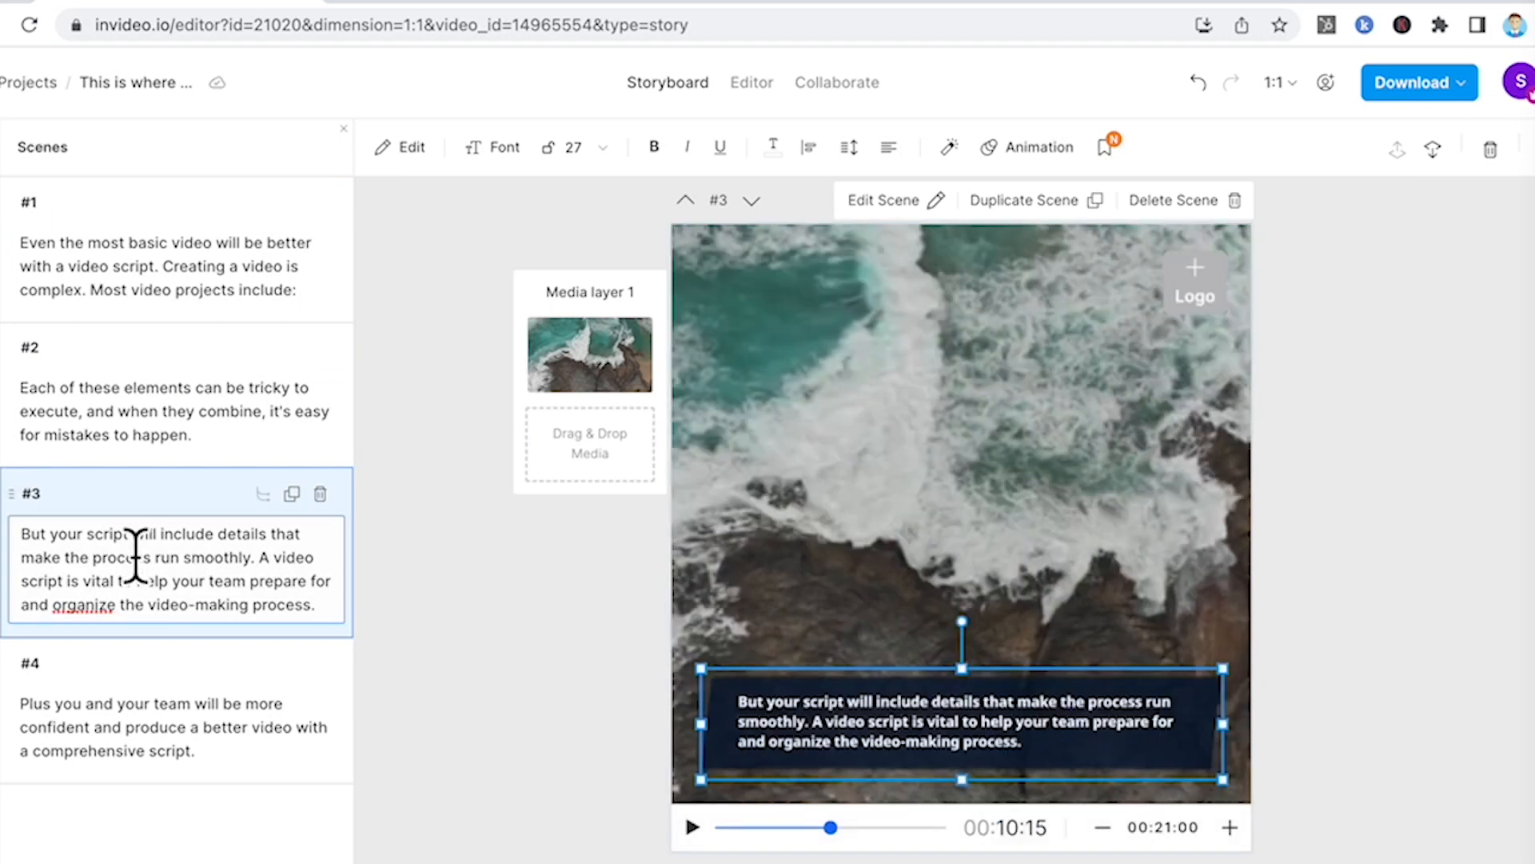
{"action": "left_click", "coordinate": [116, 723]}
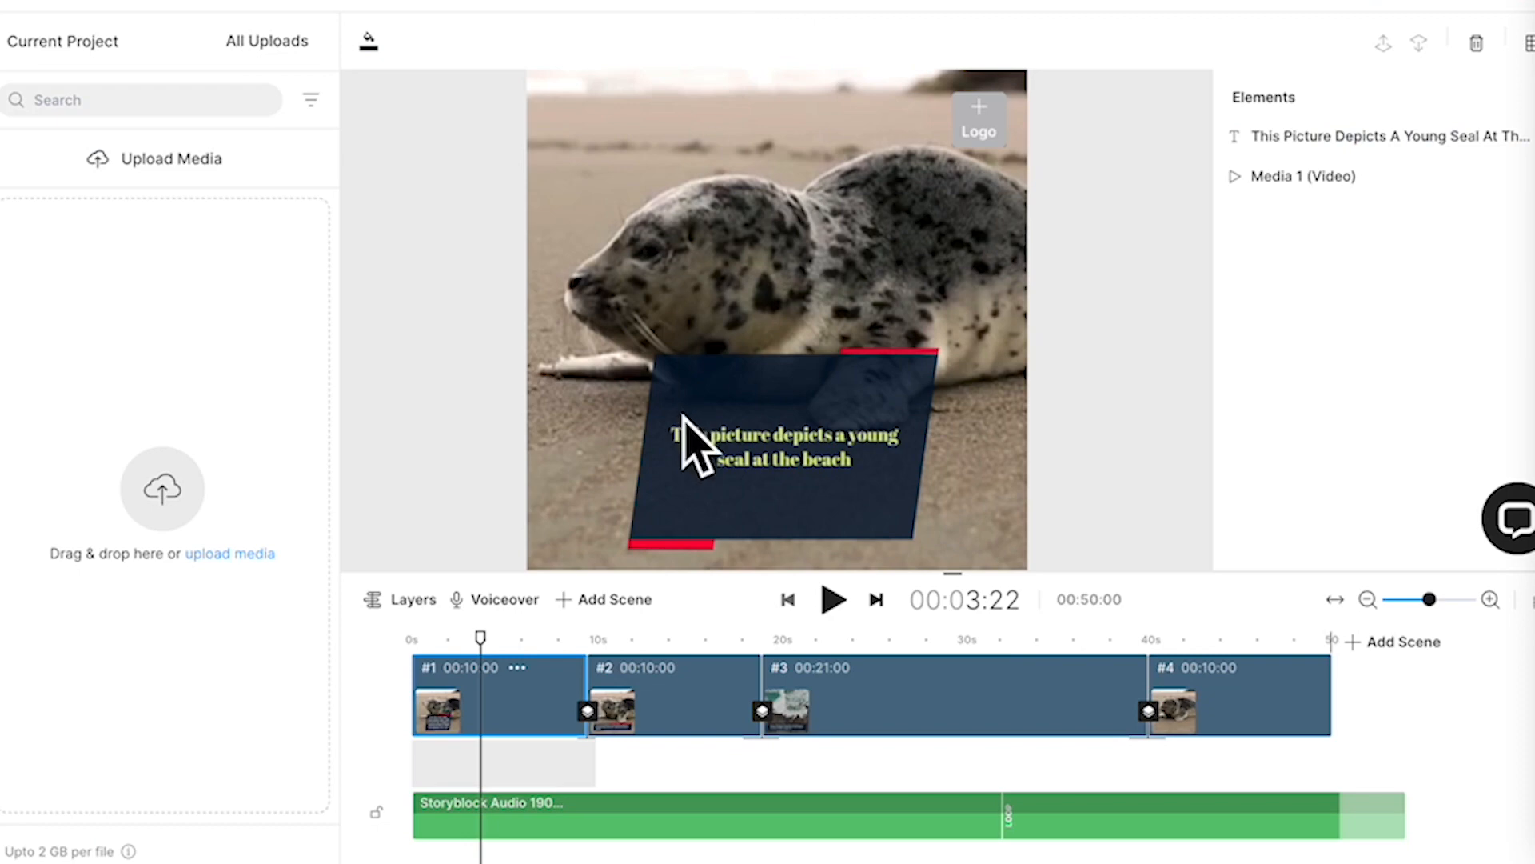
Replace the first scene's caption text with "This is a seal resting on the beach".
{"action": "left_click", "coordinate": [457, 640]}
{"action": "left_click", "coordinate": [492, 639]}
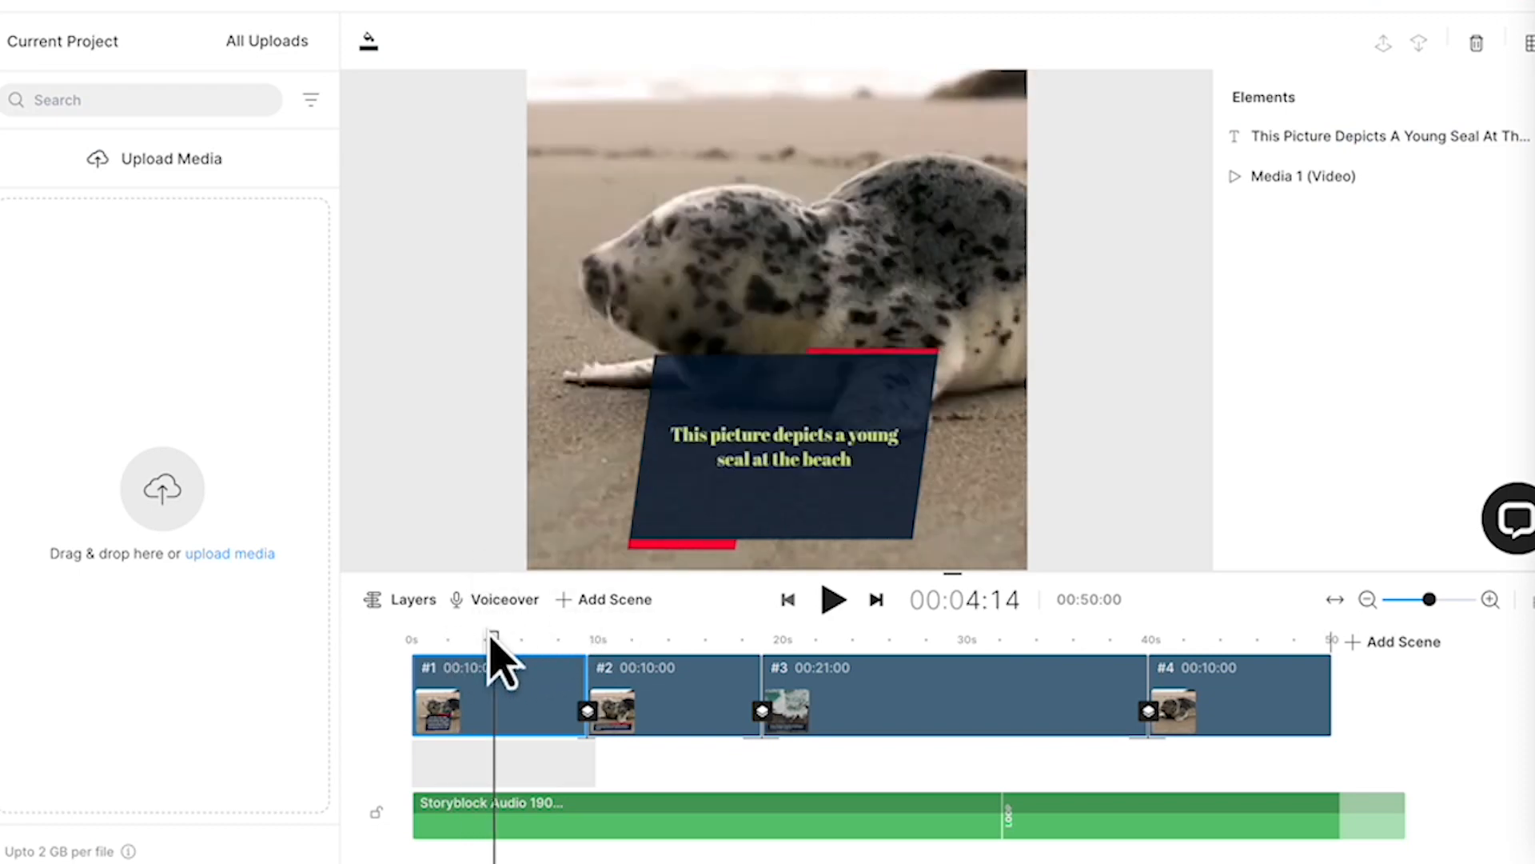
{"action": "left_click", "coordinate": [750, 457]}
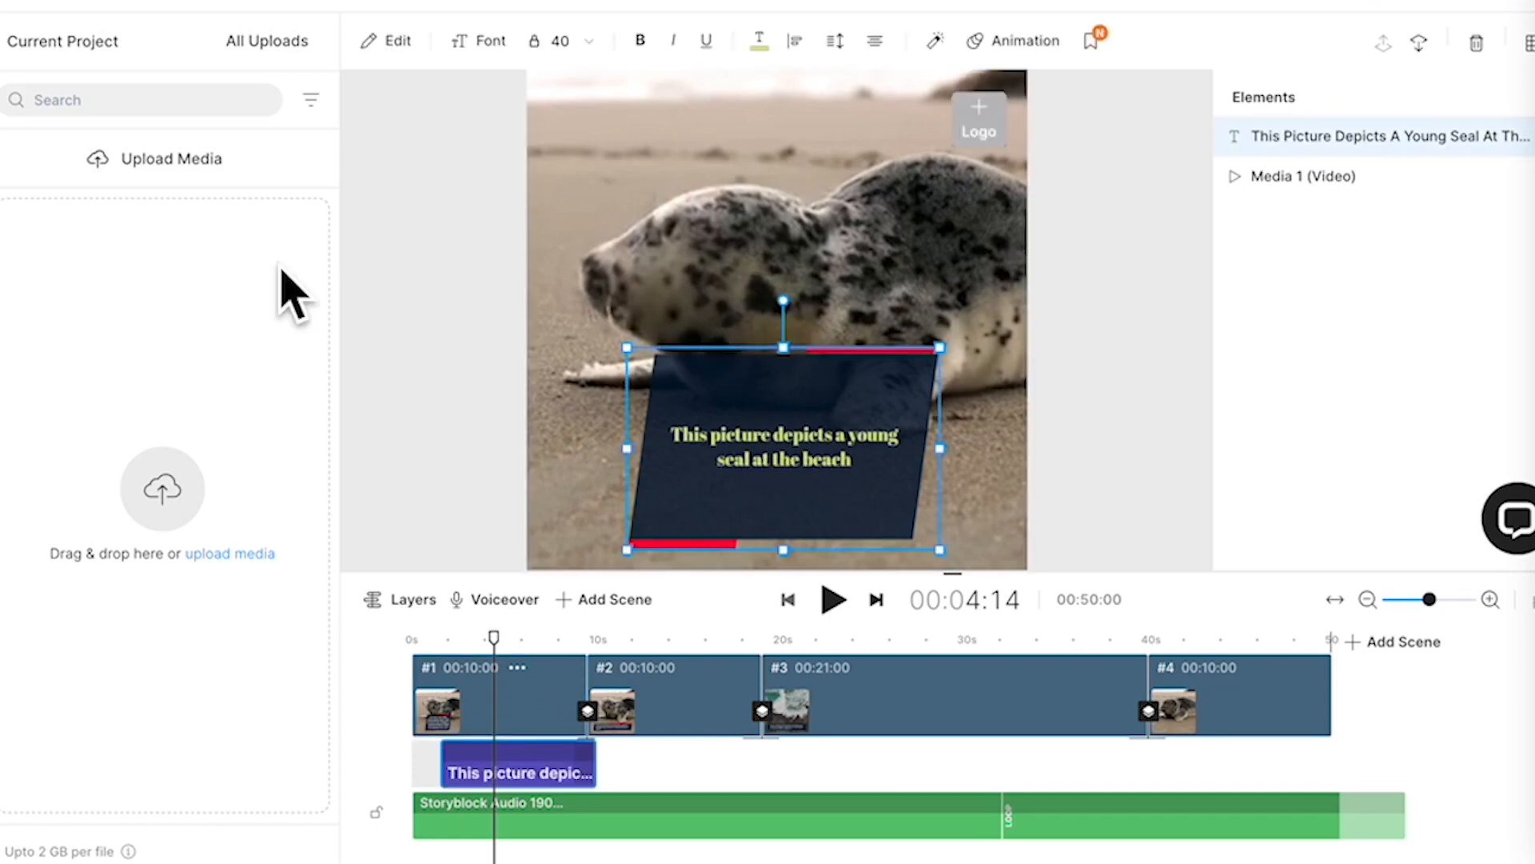
{"action": "double_click", "coordinate": [750, 478]}
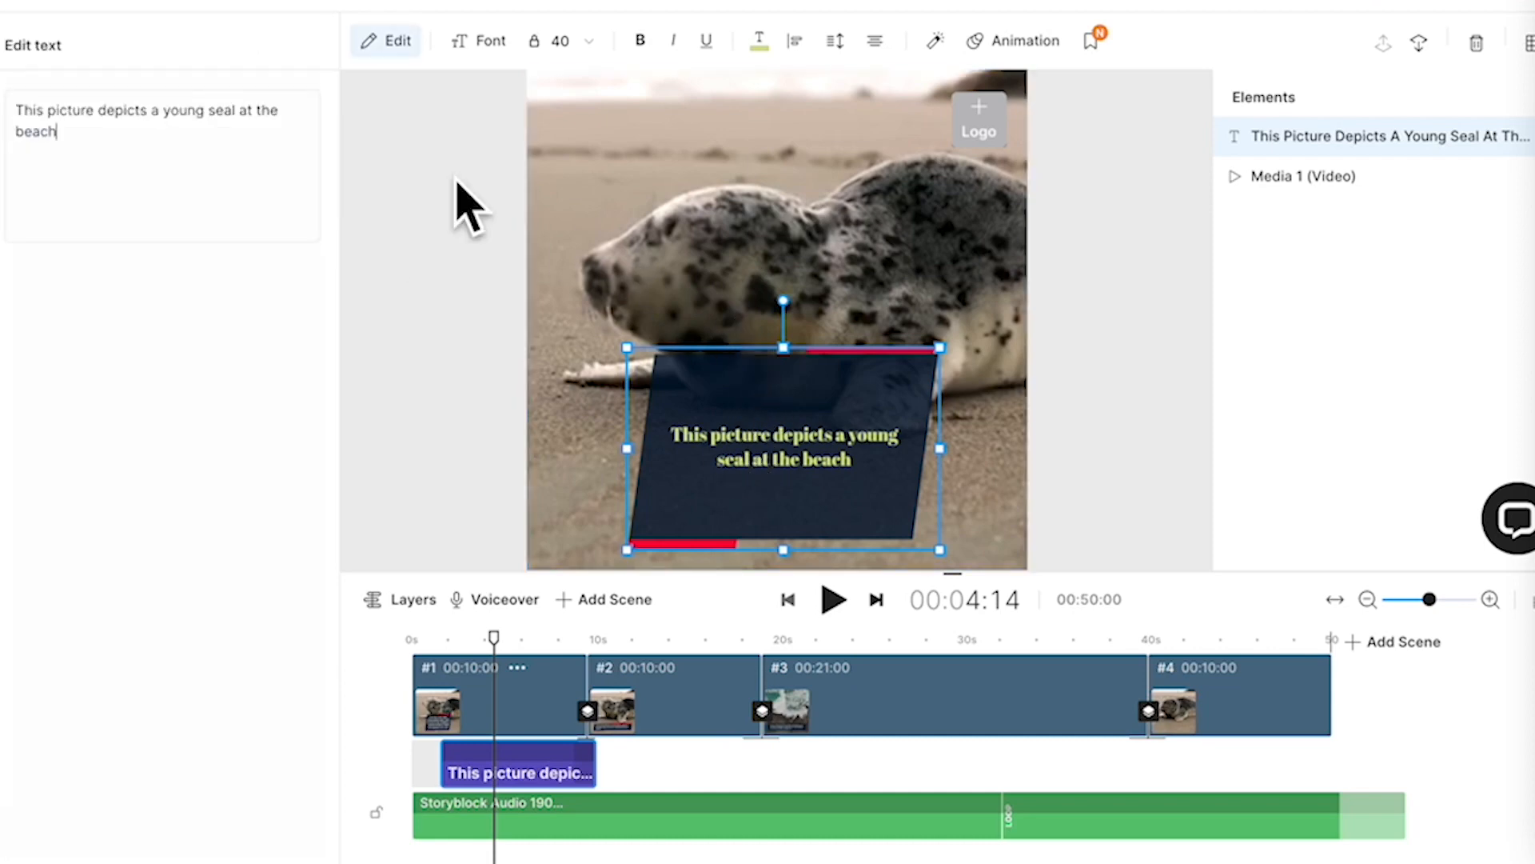
{"action": "key", "text": "ctrl+a"}
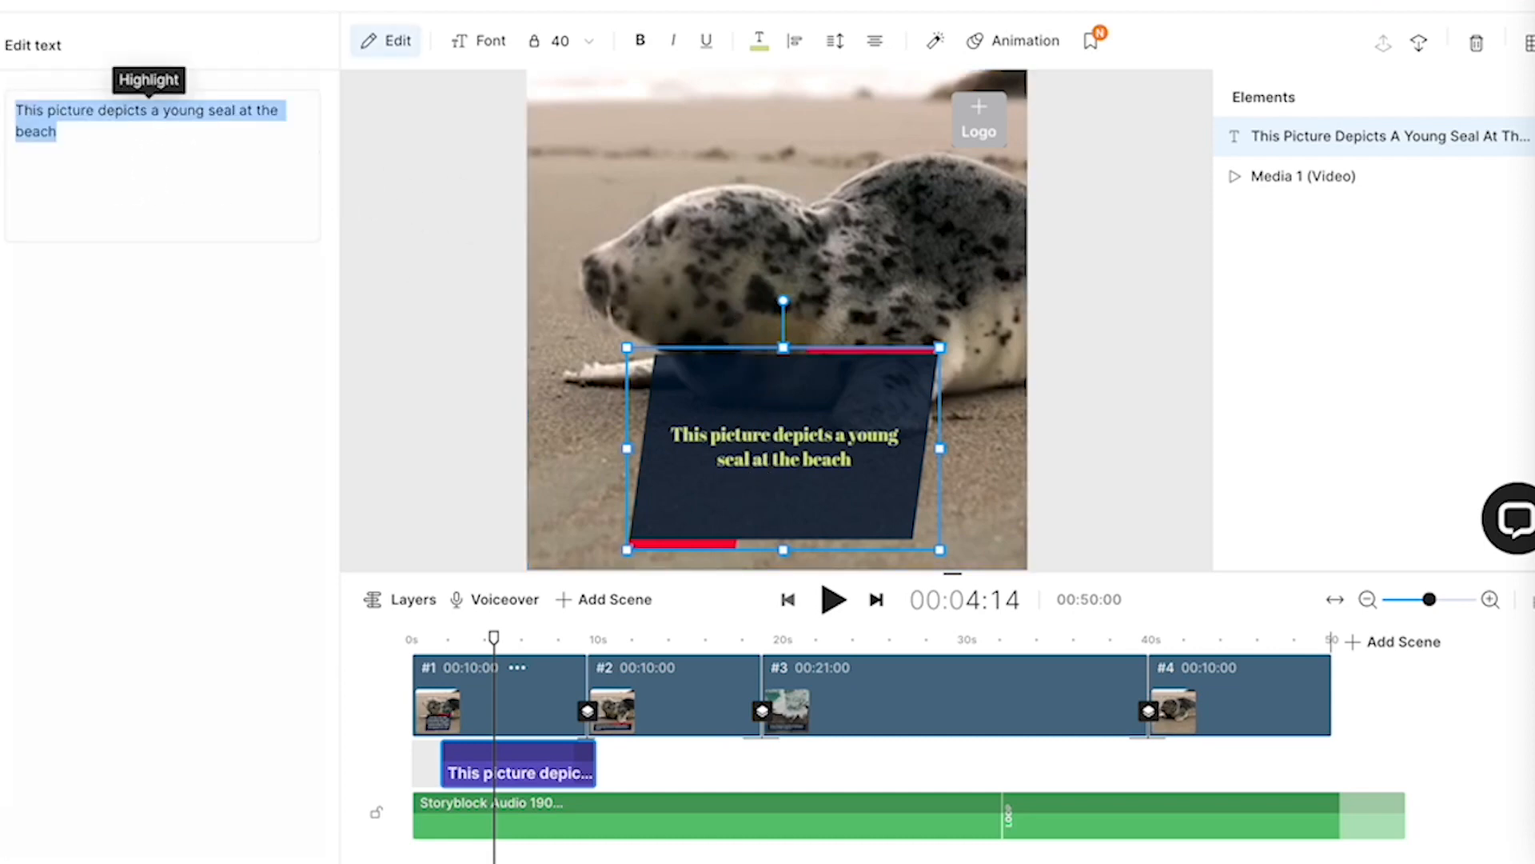
{"action": "type", "text": "Th"}
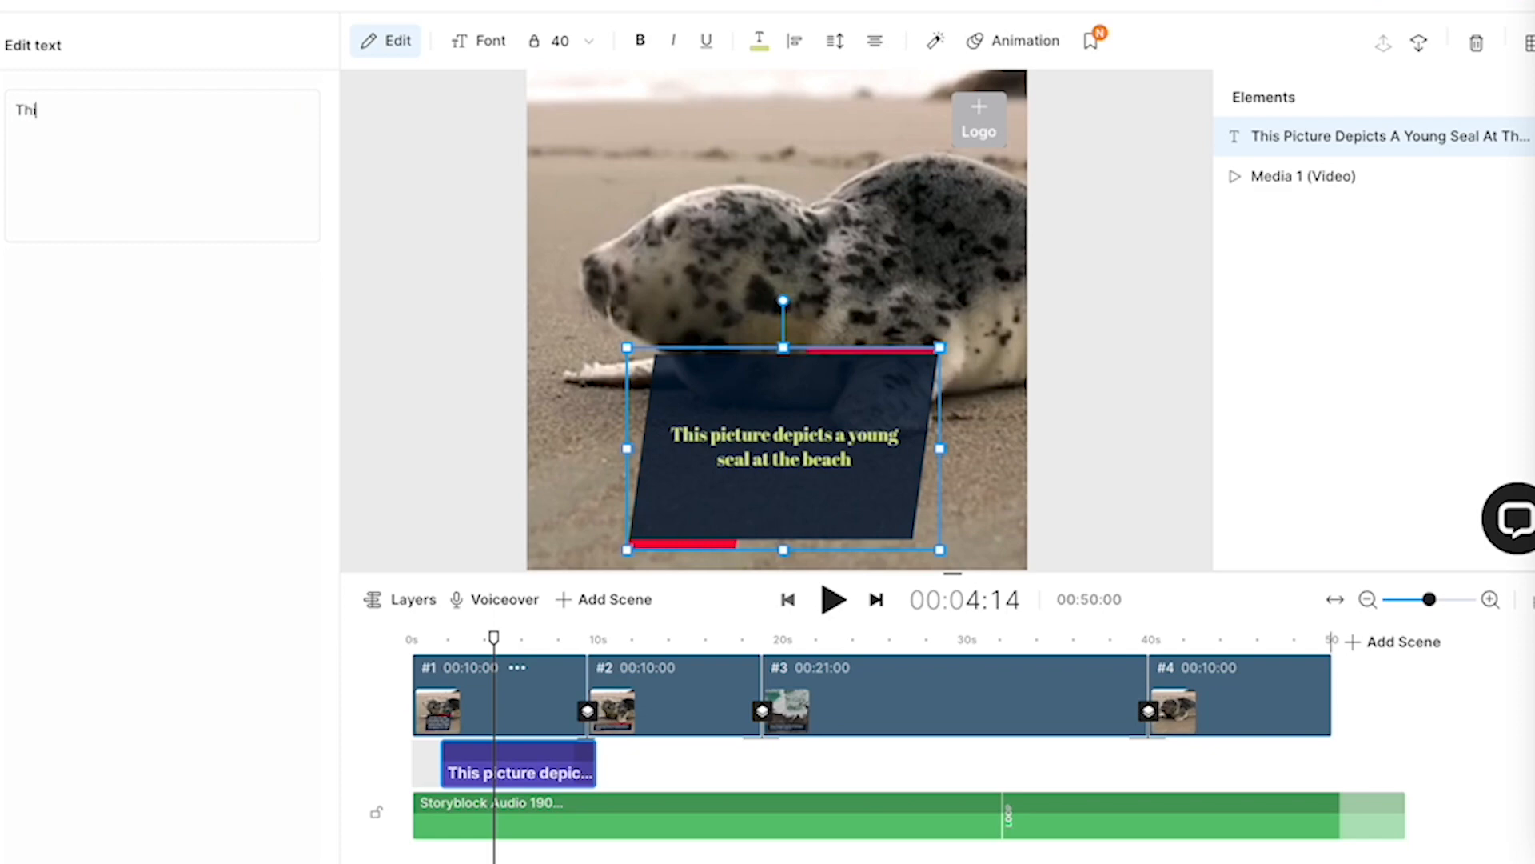
{"action": "type", "text": "is is a se"}
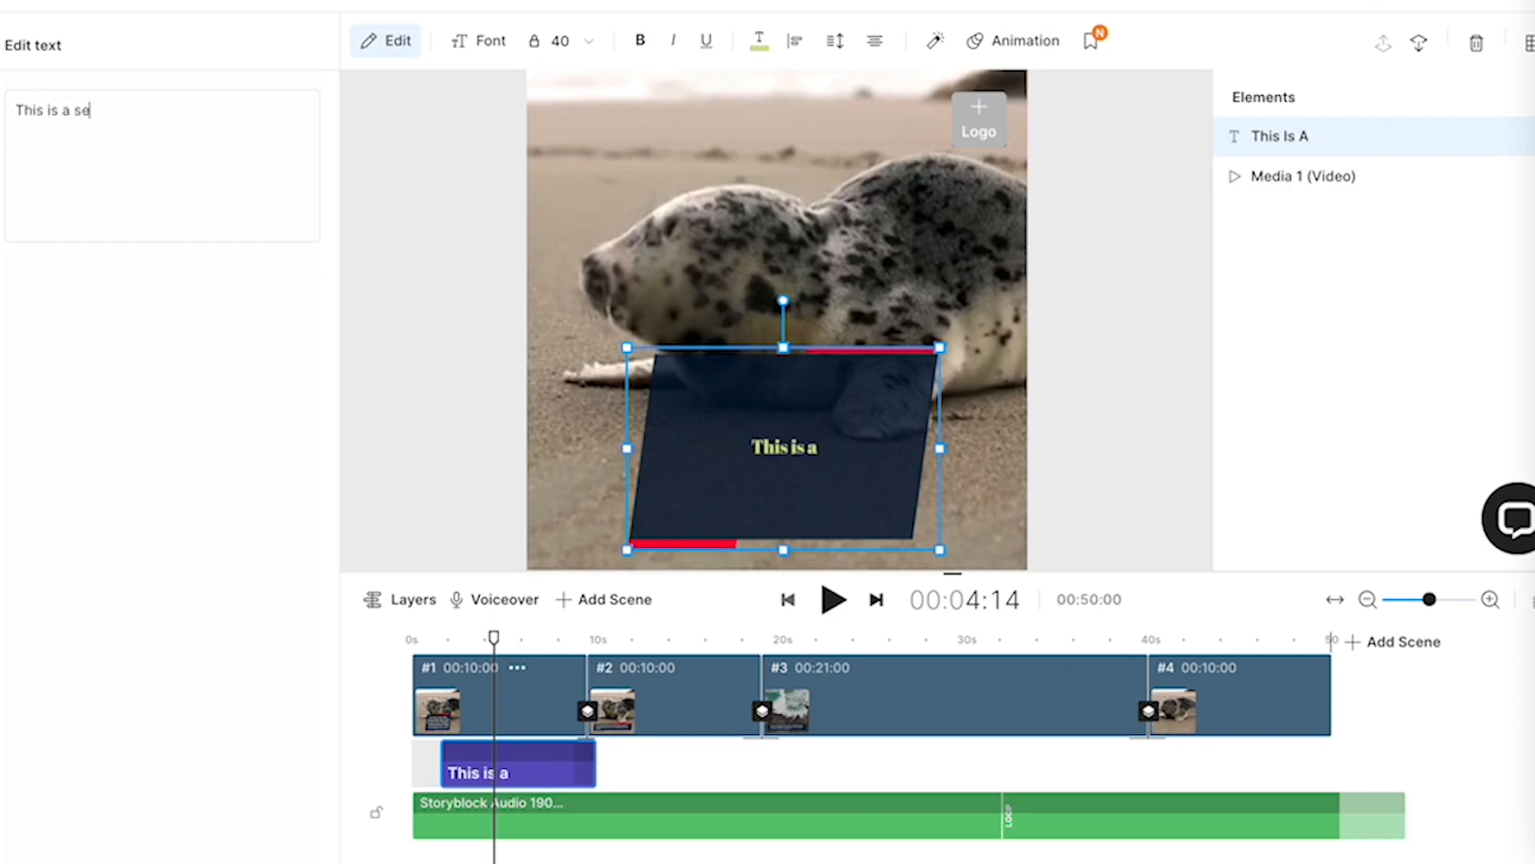
{"action": "type", "text": "al sh"}
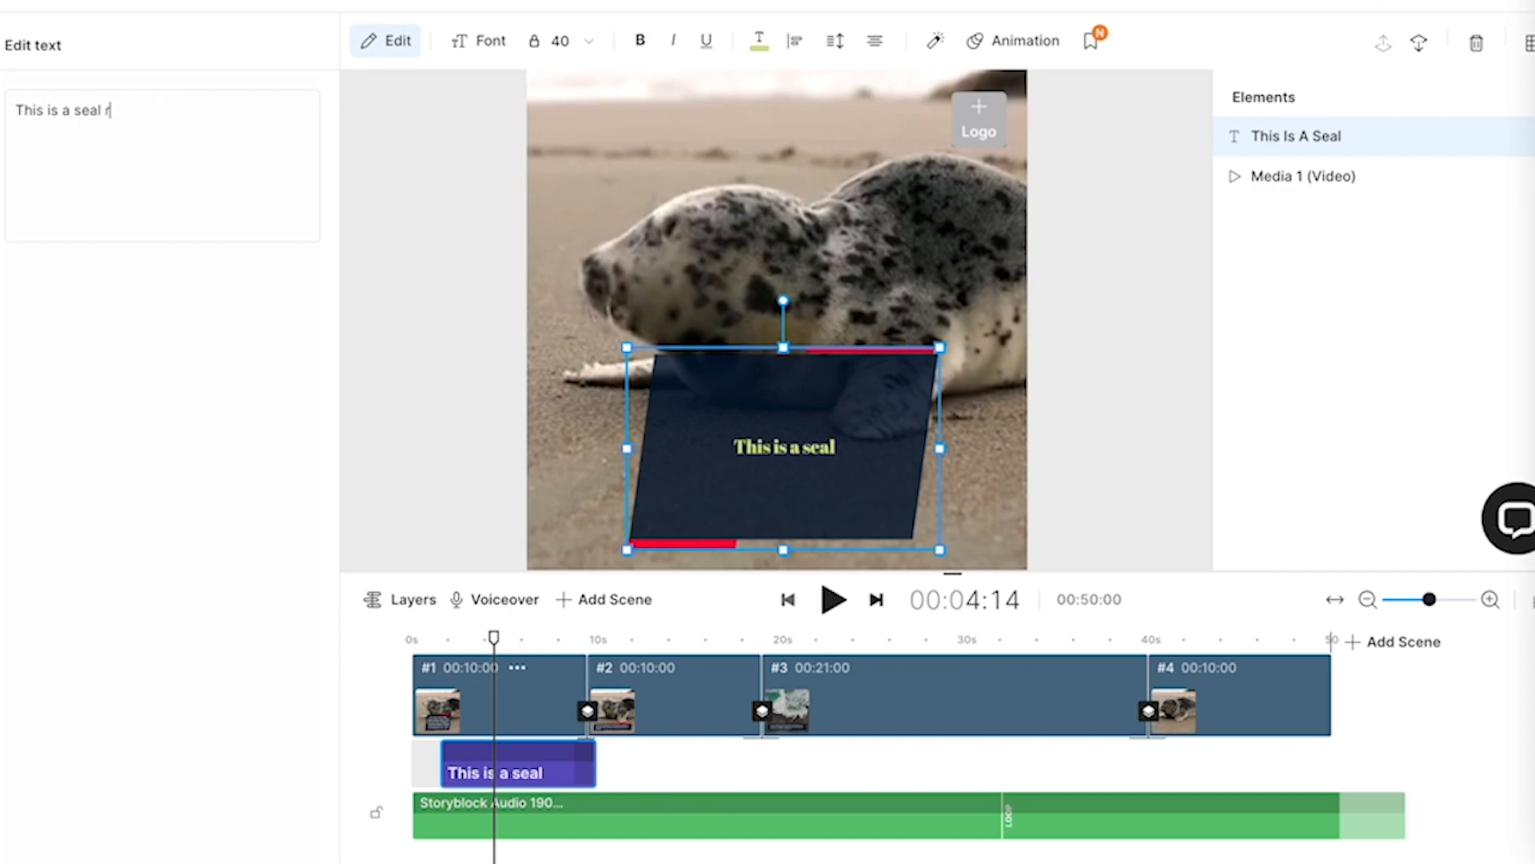
{"action": "type", "text": "sting on the beach"}
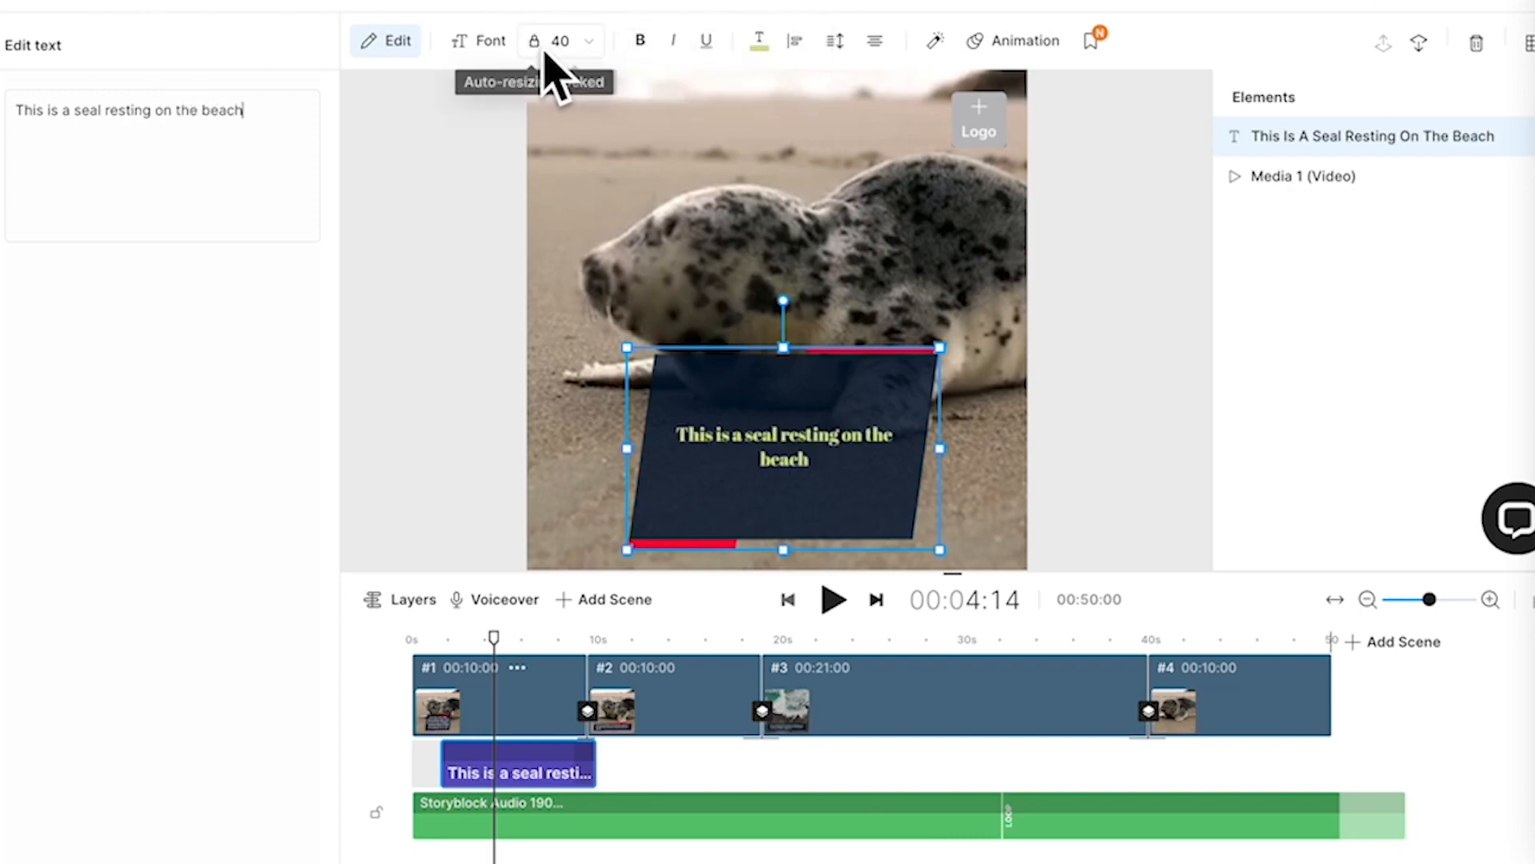
Set the first scene's caption to font size 64 and white text (#FFFFFF).
{"action": "left_click", "coordinate": [591, 48]}
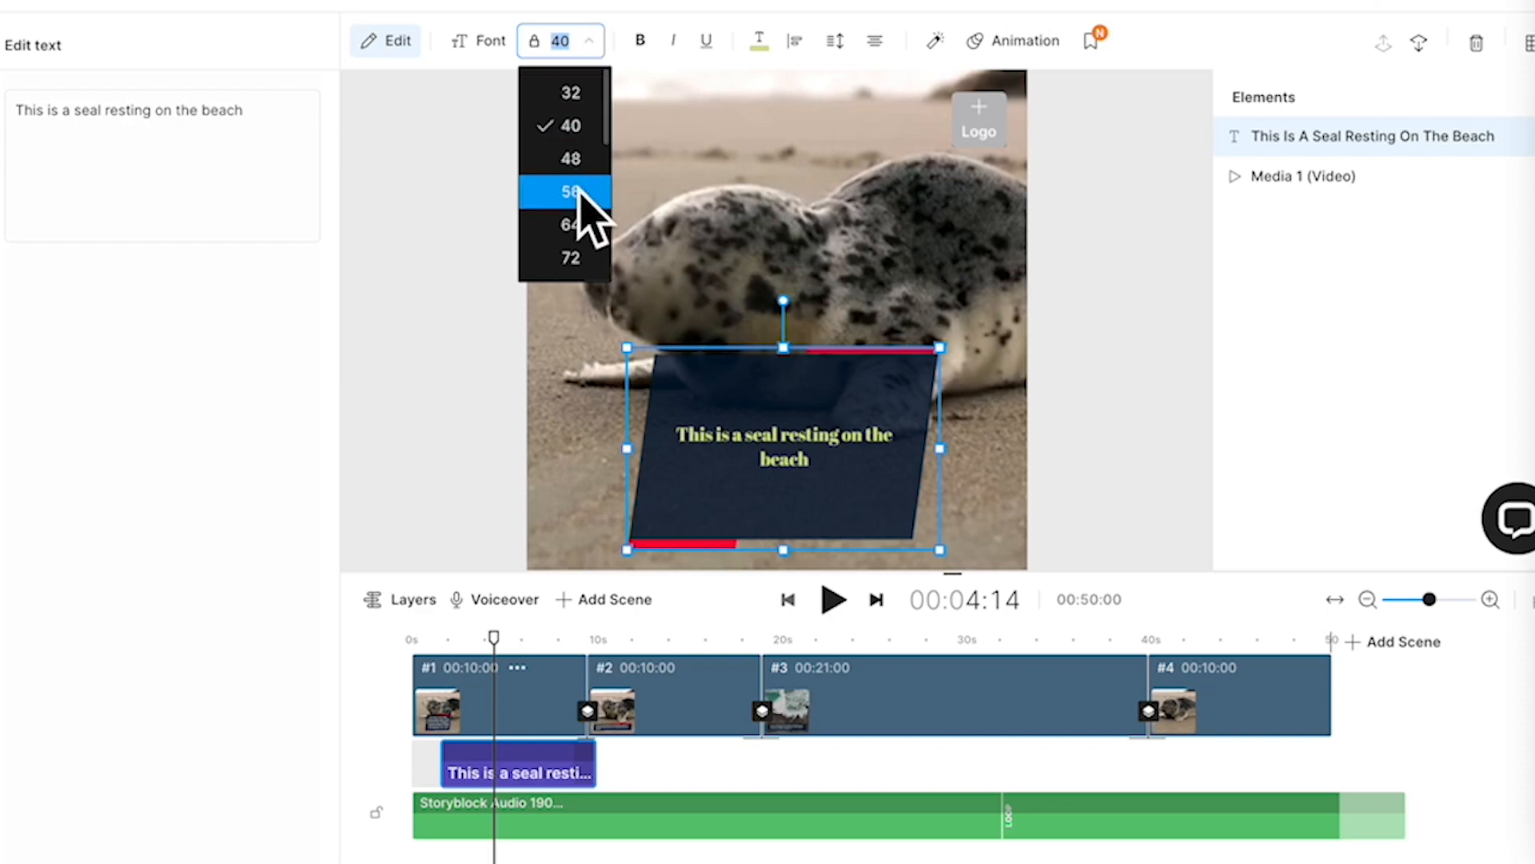
{"action": "left_click", "coordinate": [582, 226]}
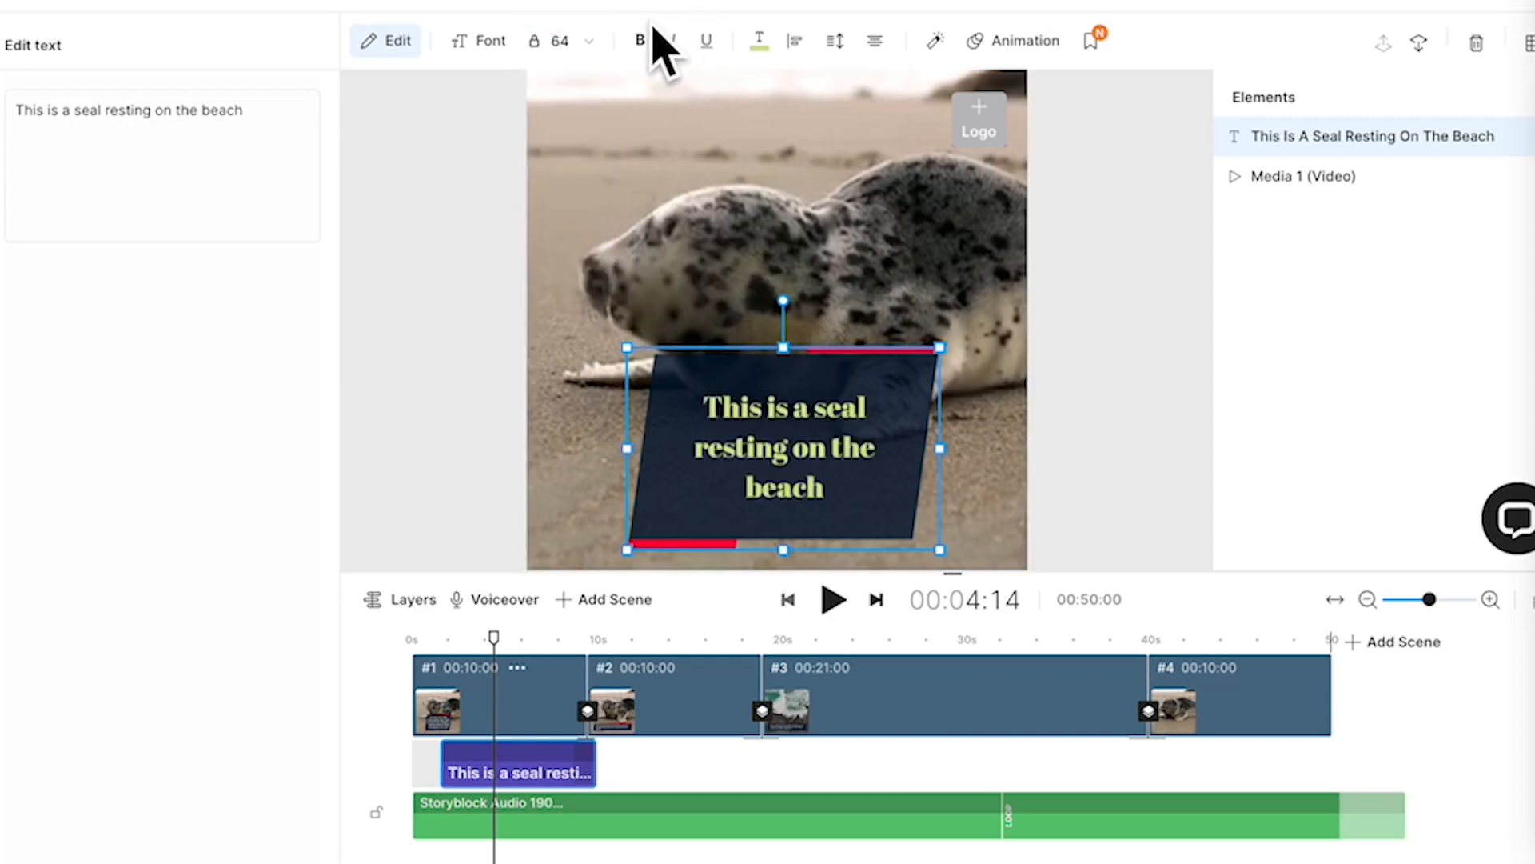
{"action": "left_click", "coordinate": [766, 54]}
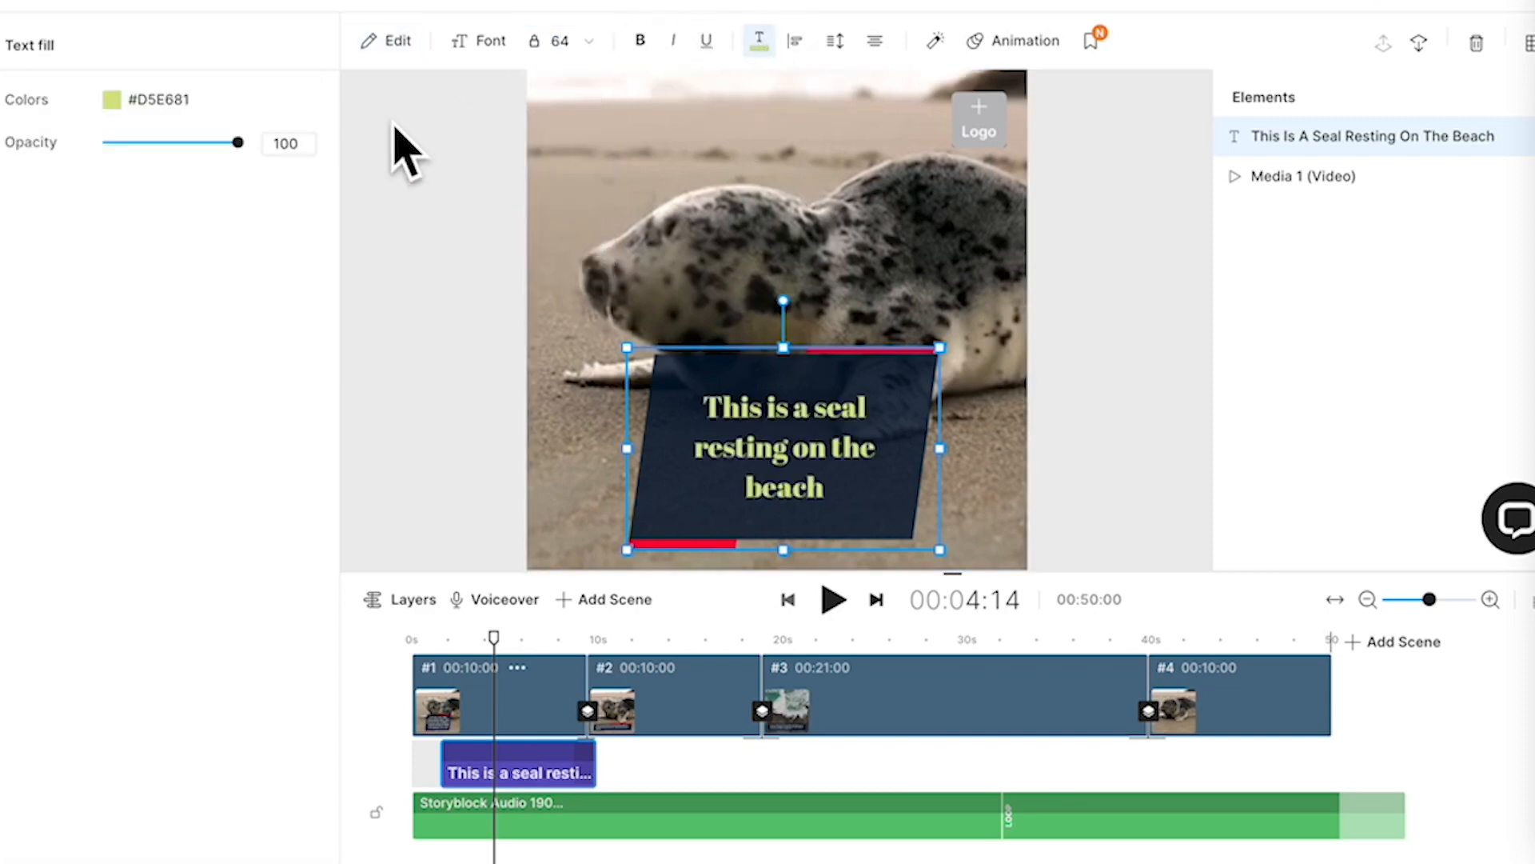
{"action": "left_click", "coordinate": [111, 98]}
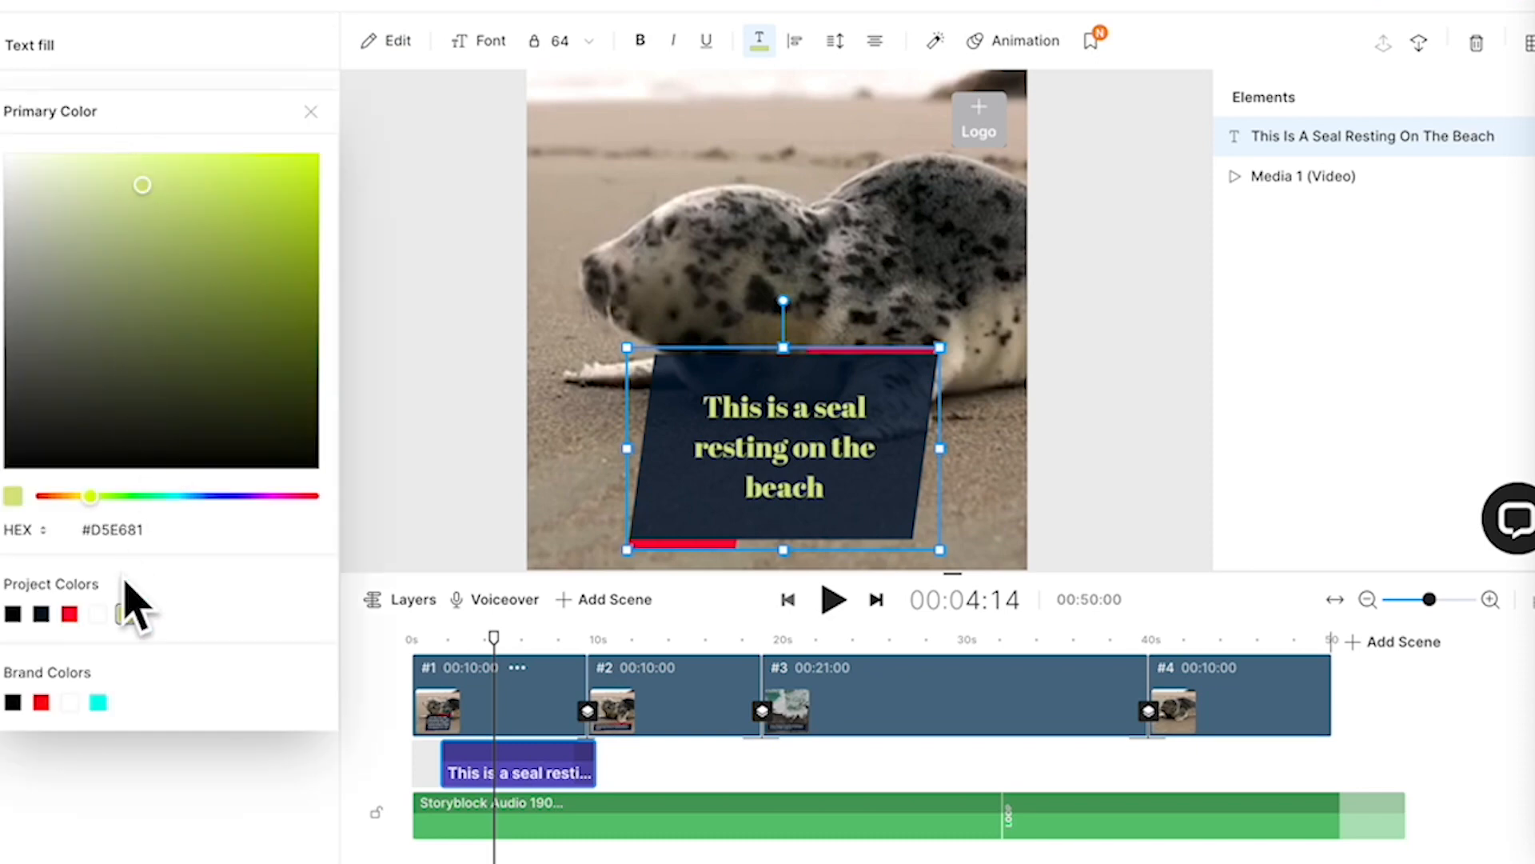
{"action": "left_click", "coordinate": [98, 614]}
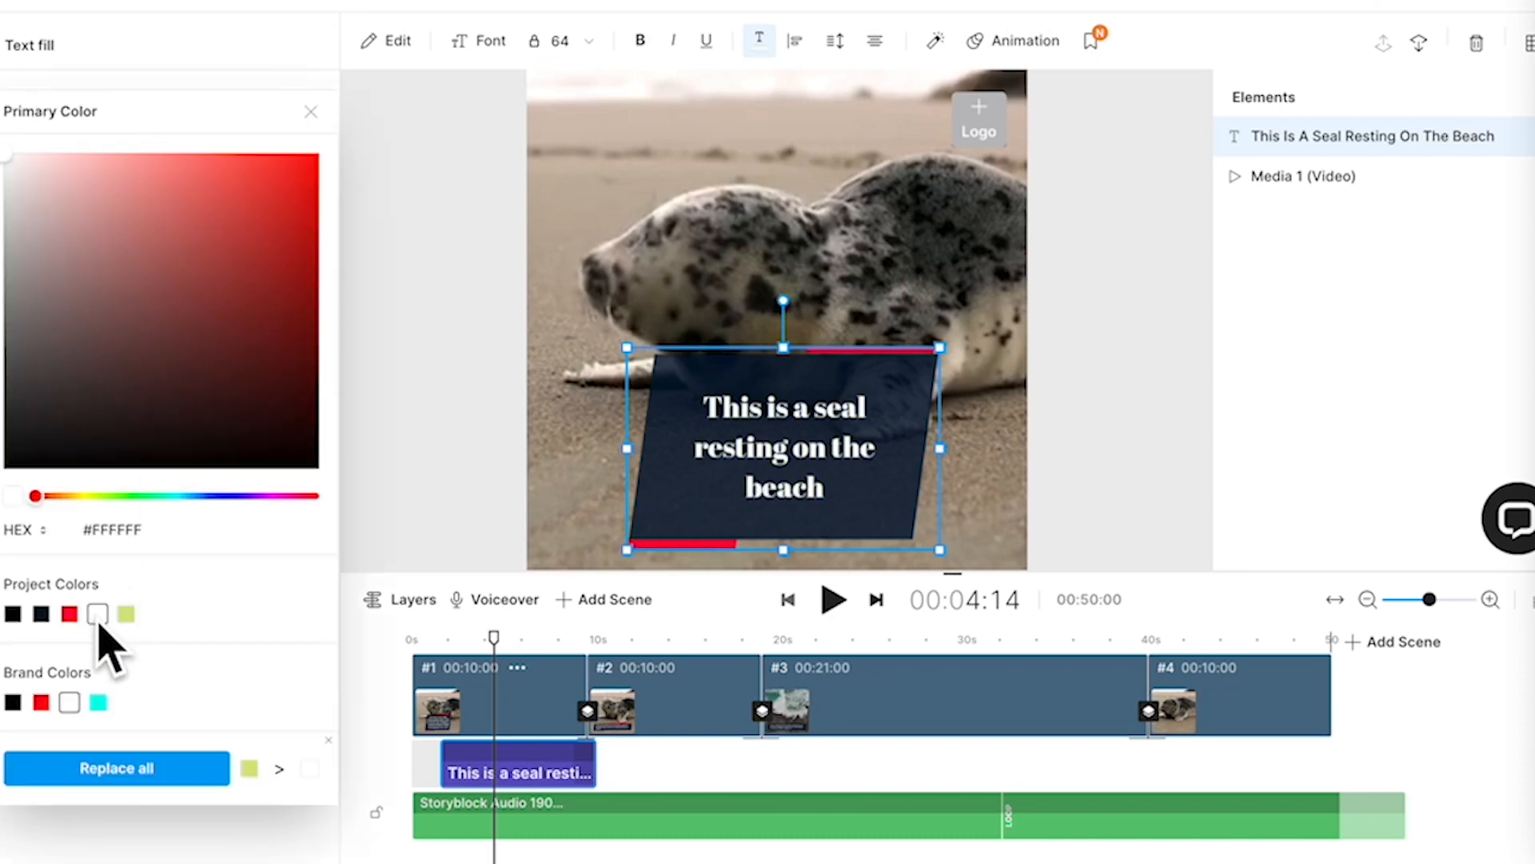
Replace the first scene's background video with the squirrel stock image.
{"action": "left_click", "coordinate": [682, 179]}
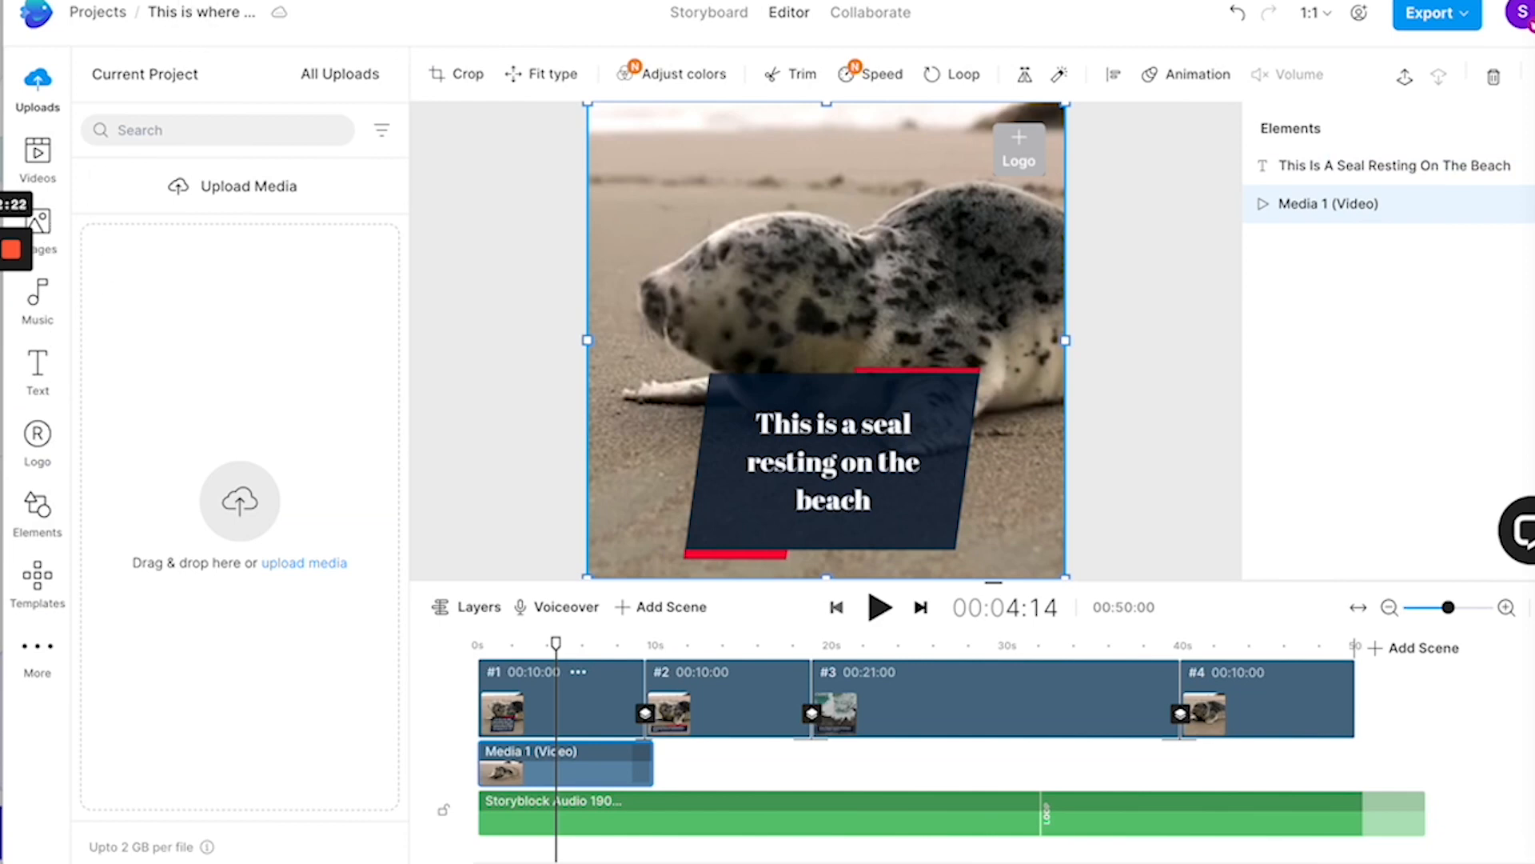
{"action": "left_click", "coordinate": [51, 233]}
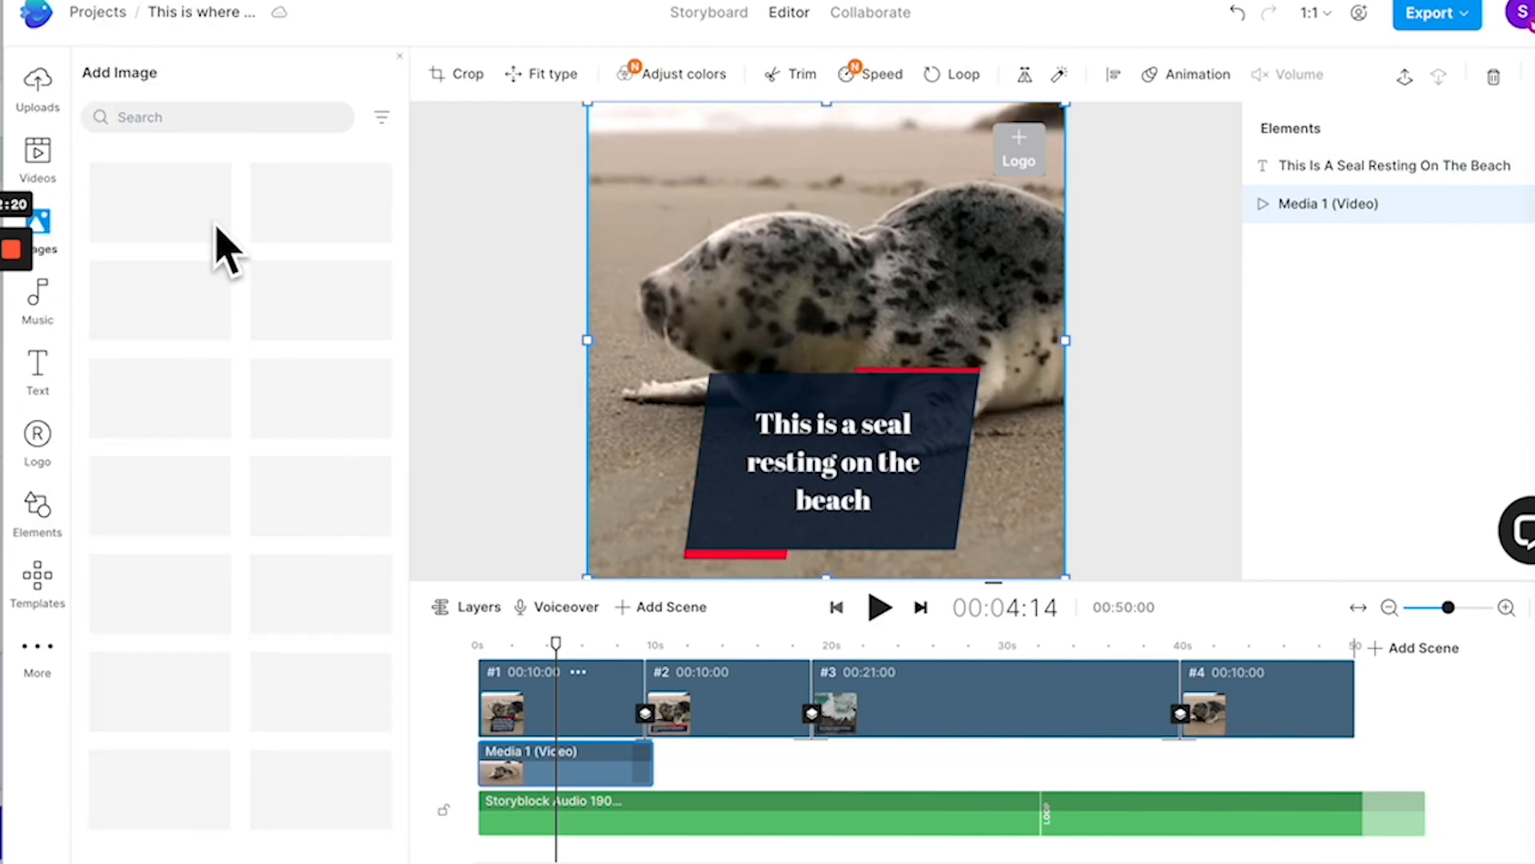
{"action": "left_click_drag", "start_coordinate": [312, 232], "coordinate": [640, 232]}
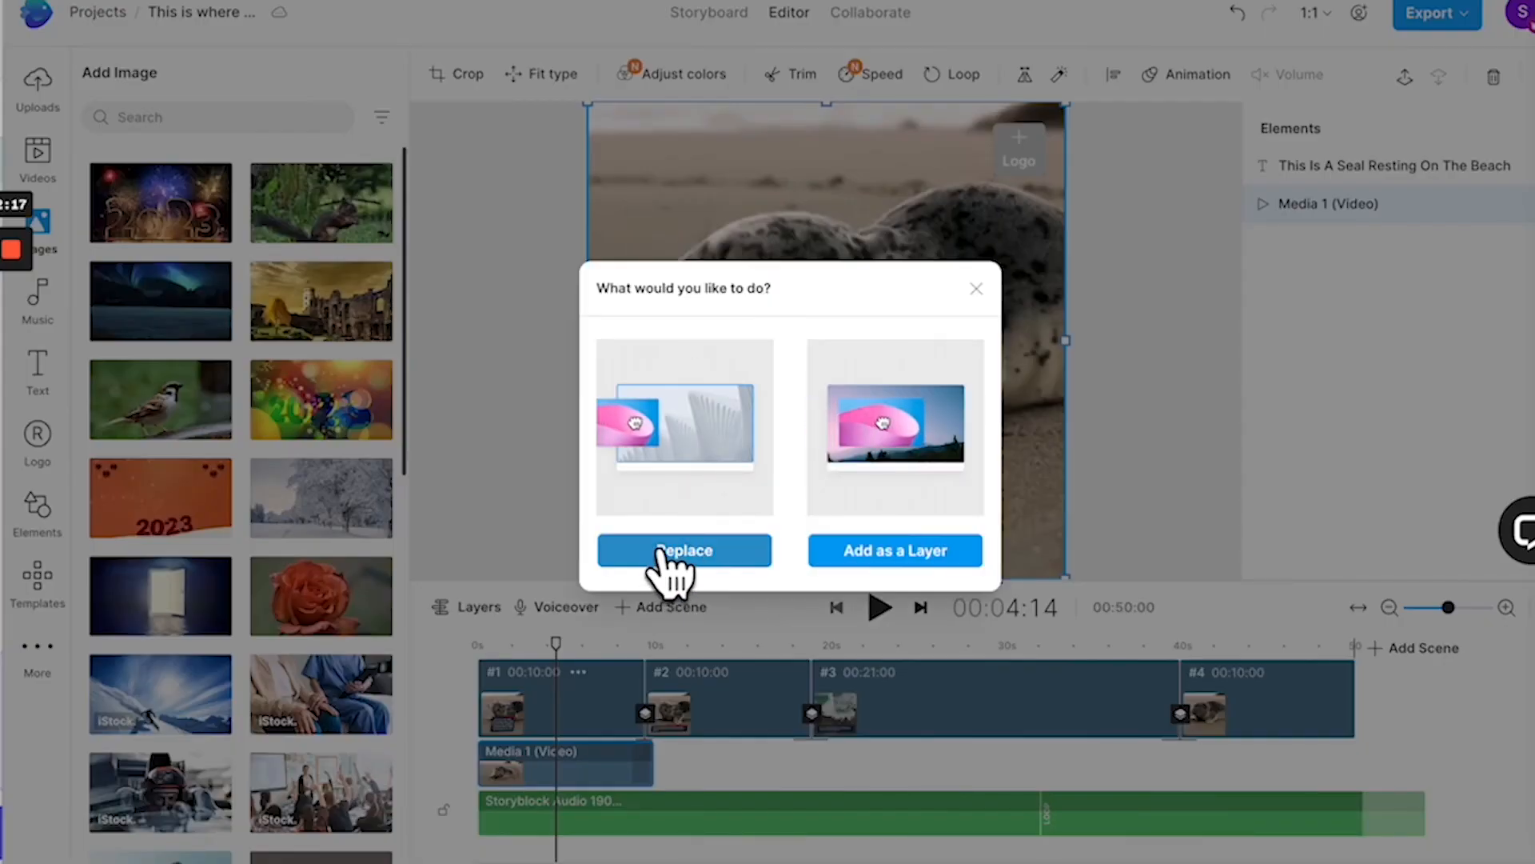
{"action": "left_click", "coordinate": [661, 550]}
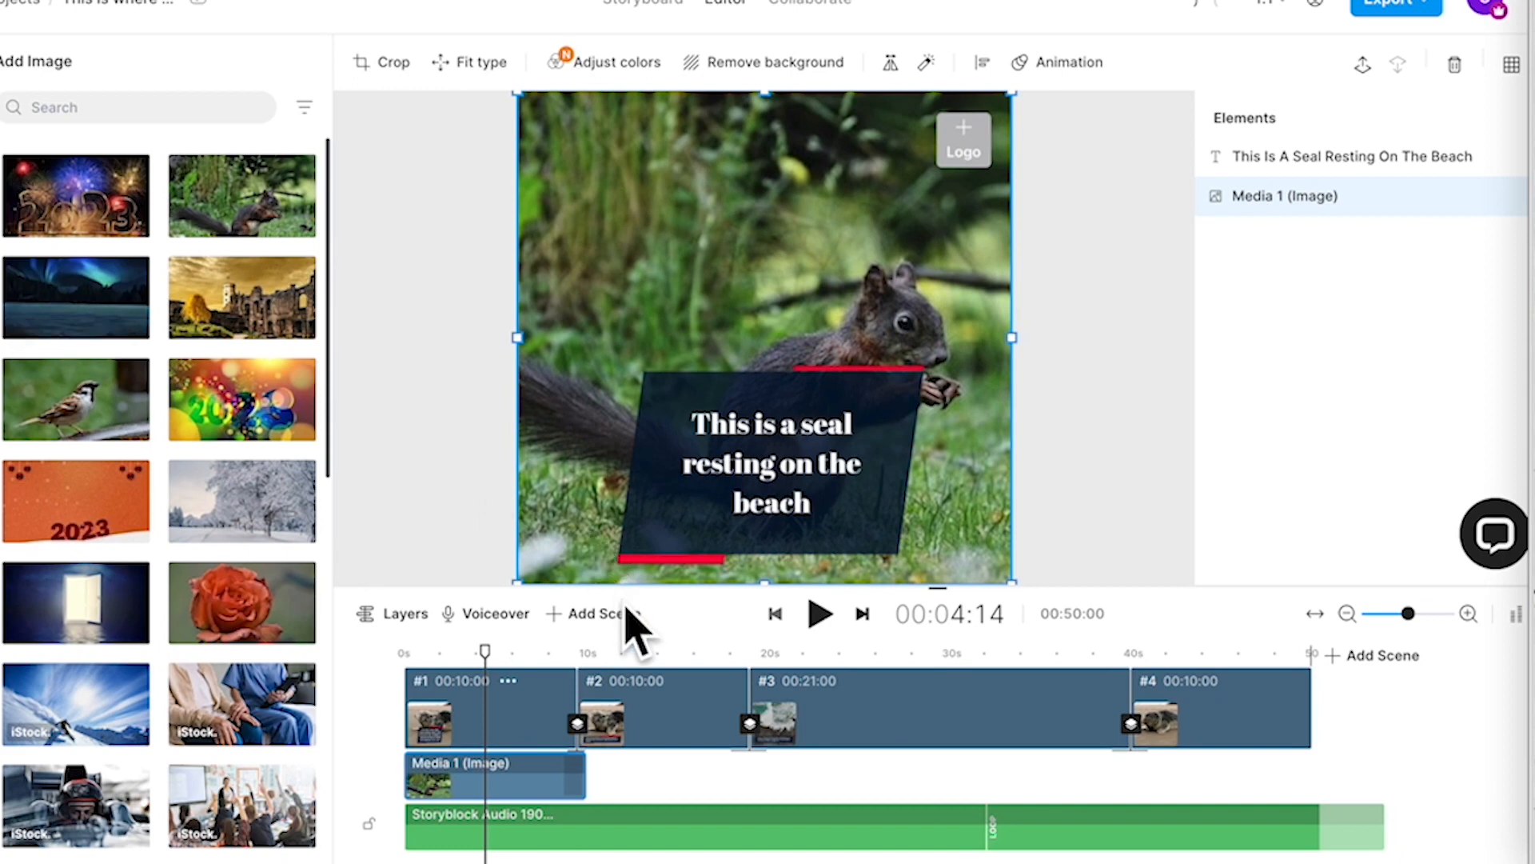
Generate an automated text-to-speech voiceover from the first scene's caption, using US English and the Salli voice.
{"action": "left_click", "coordinate": [651, 655]}
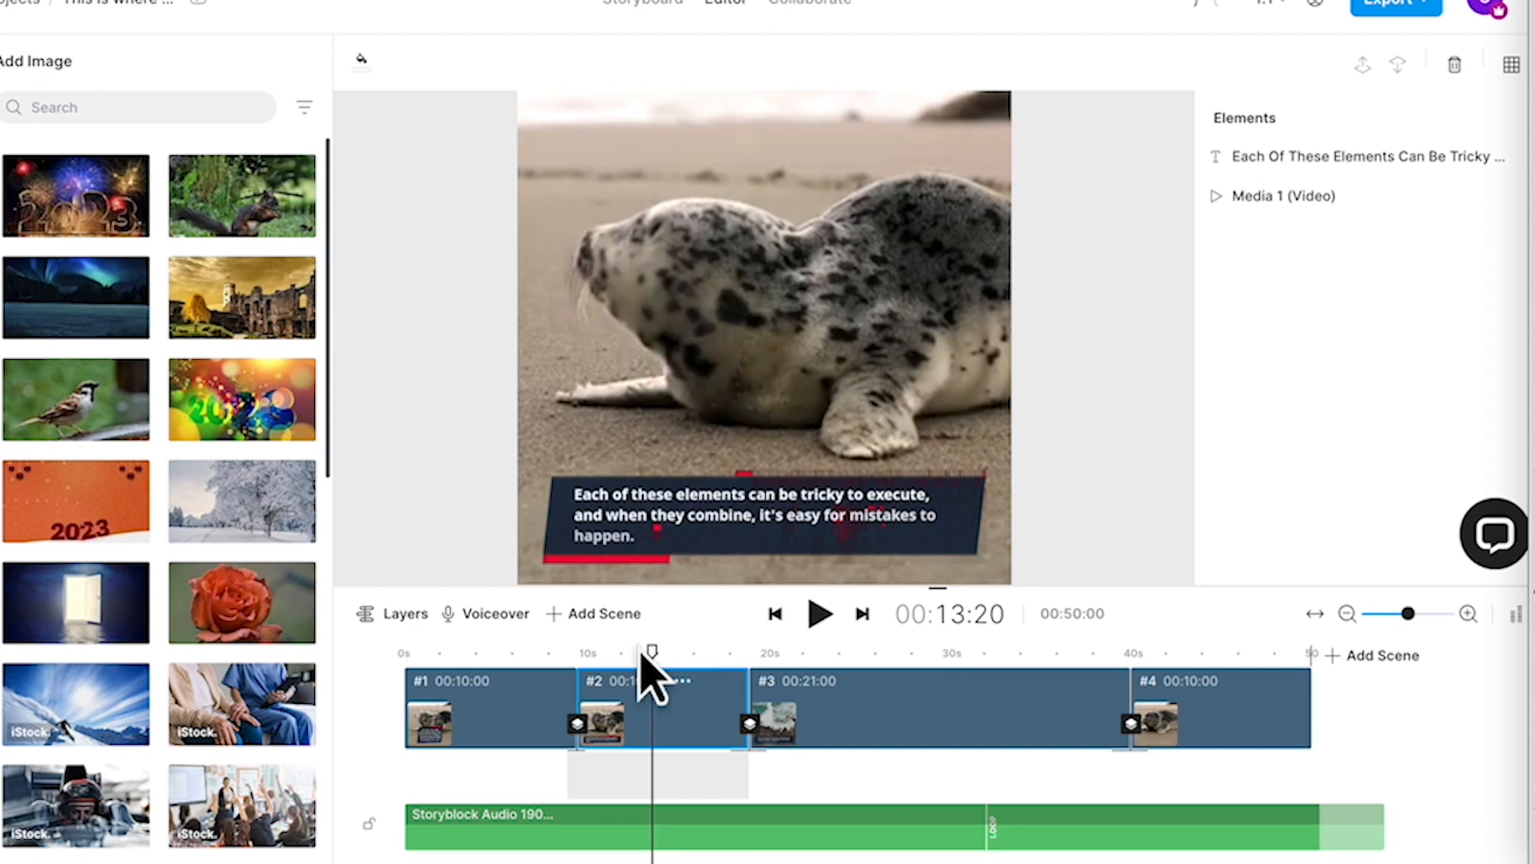
{"action": "left_click", "coordinate": [478, 654]}
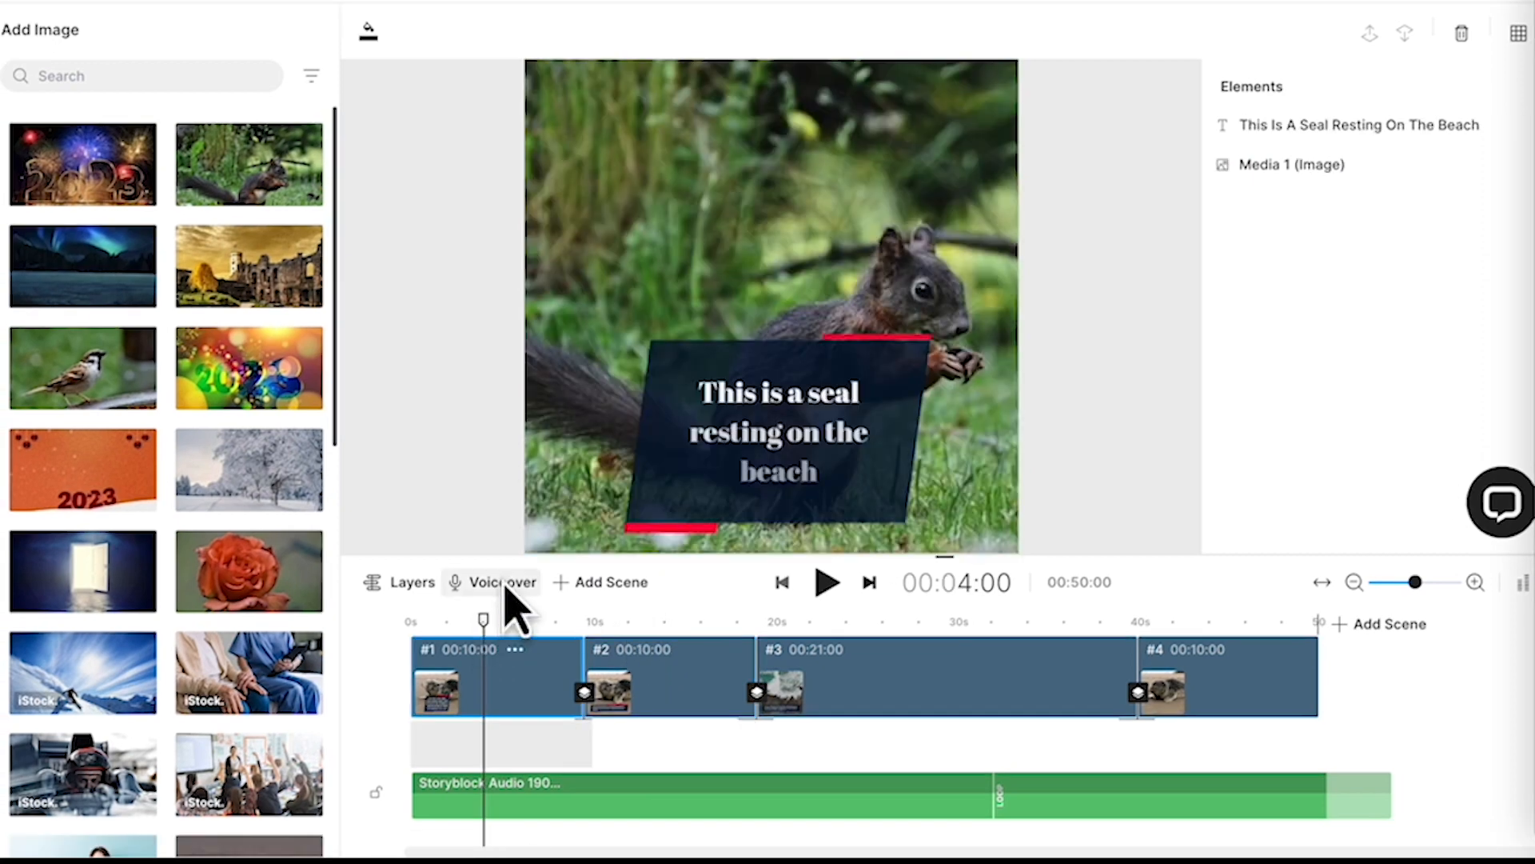
{"action": "left_click", "coordinate": [505, 588]}
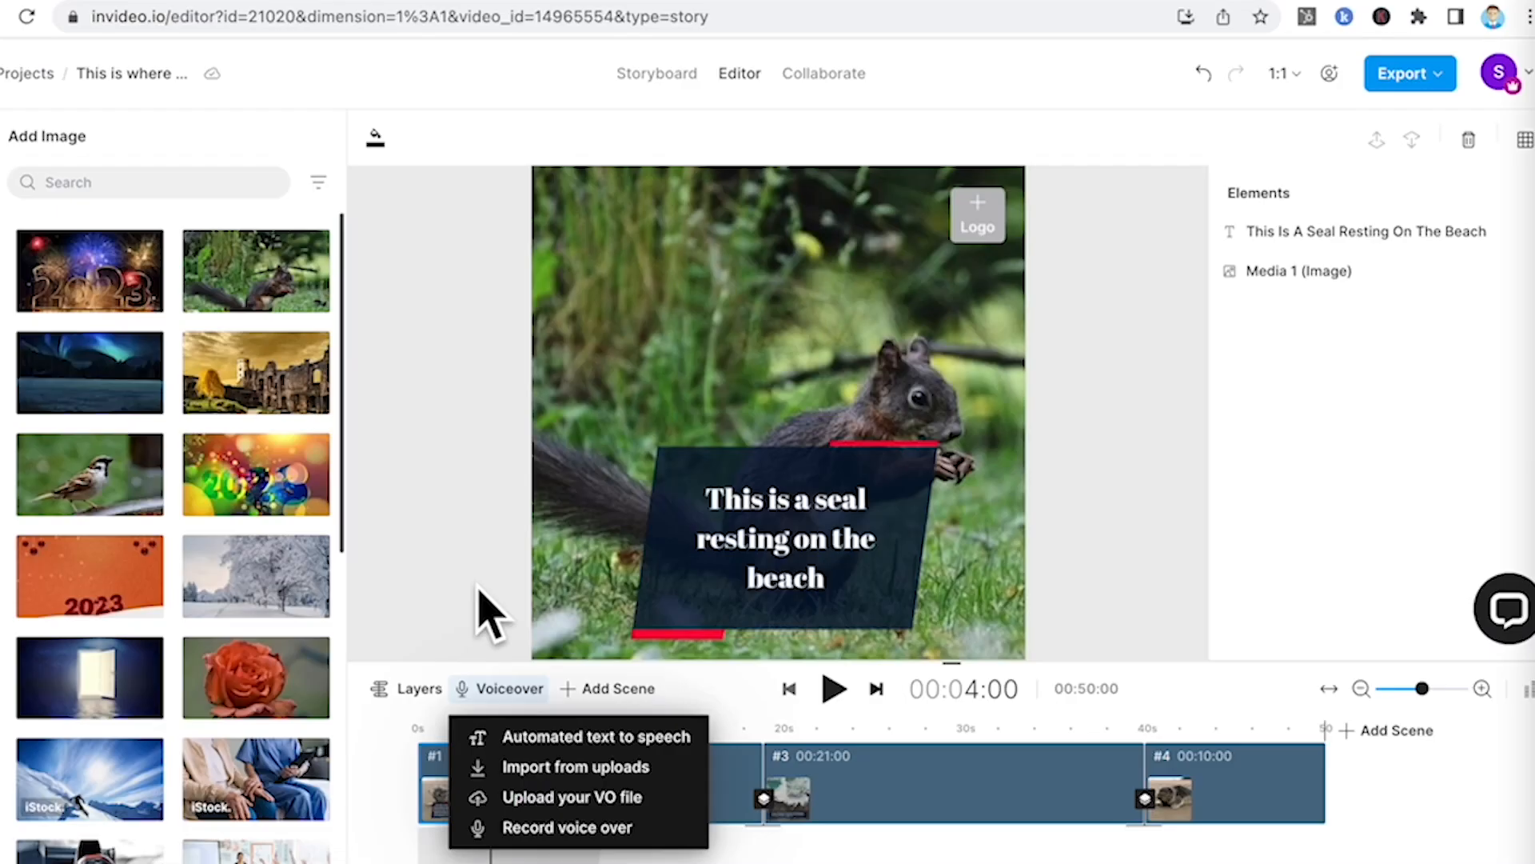
{"action": "left_click", "coordinate": [504, 582]}
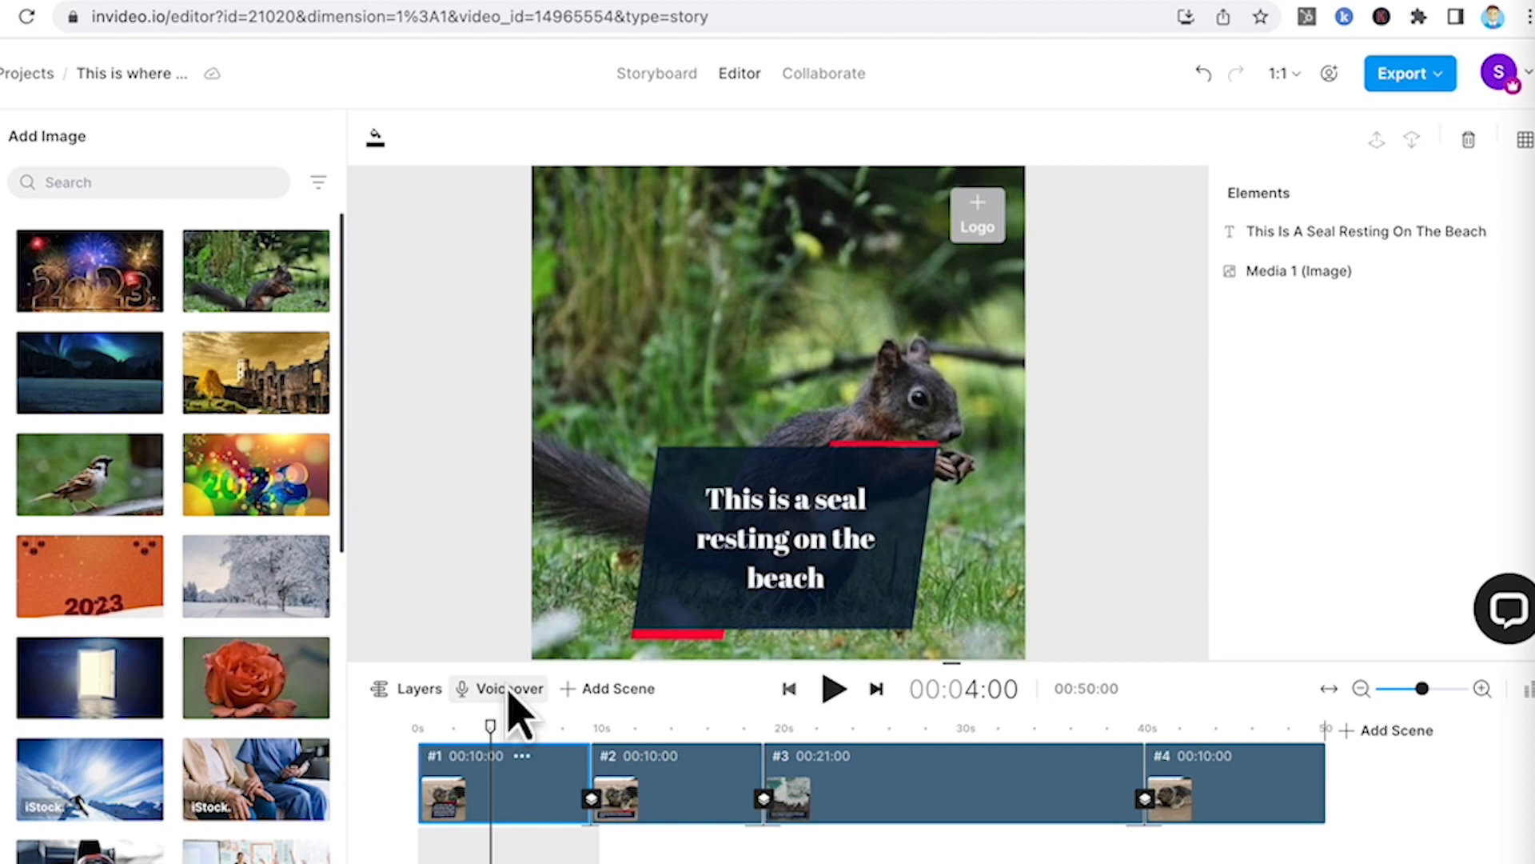
{"action": "left_click", "coordinate": [509, 690]}
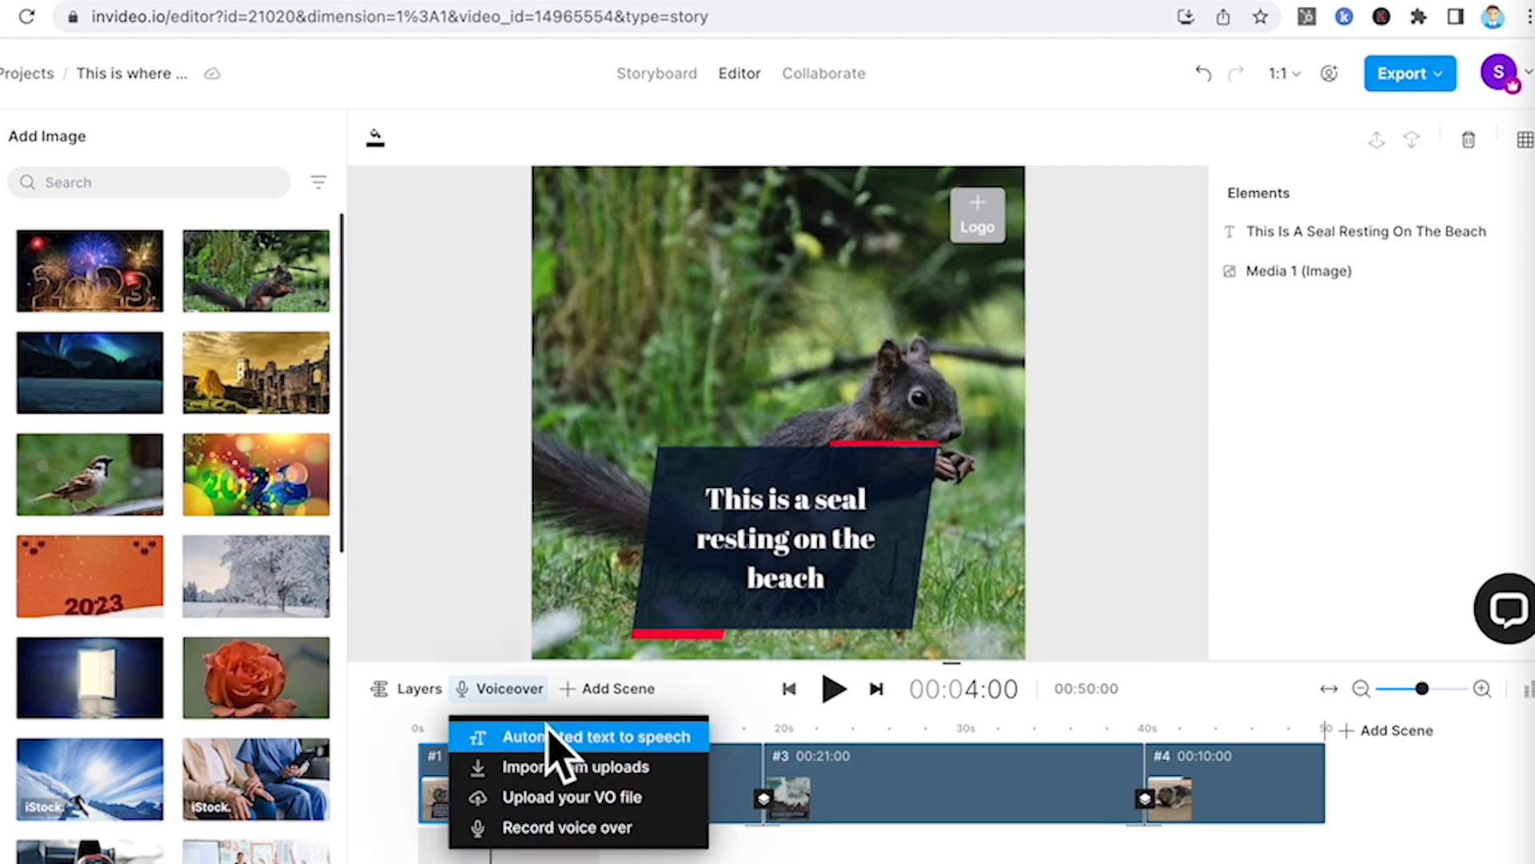
{"action": "left_click", "coordinate": [552, 736]}
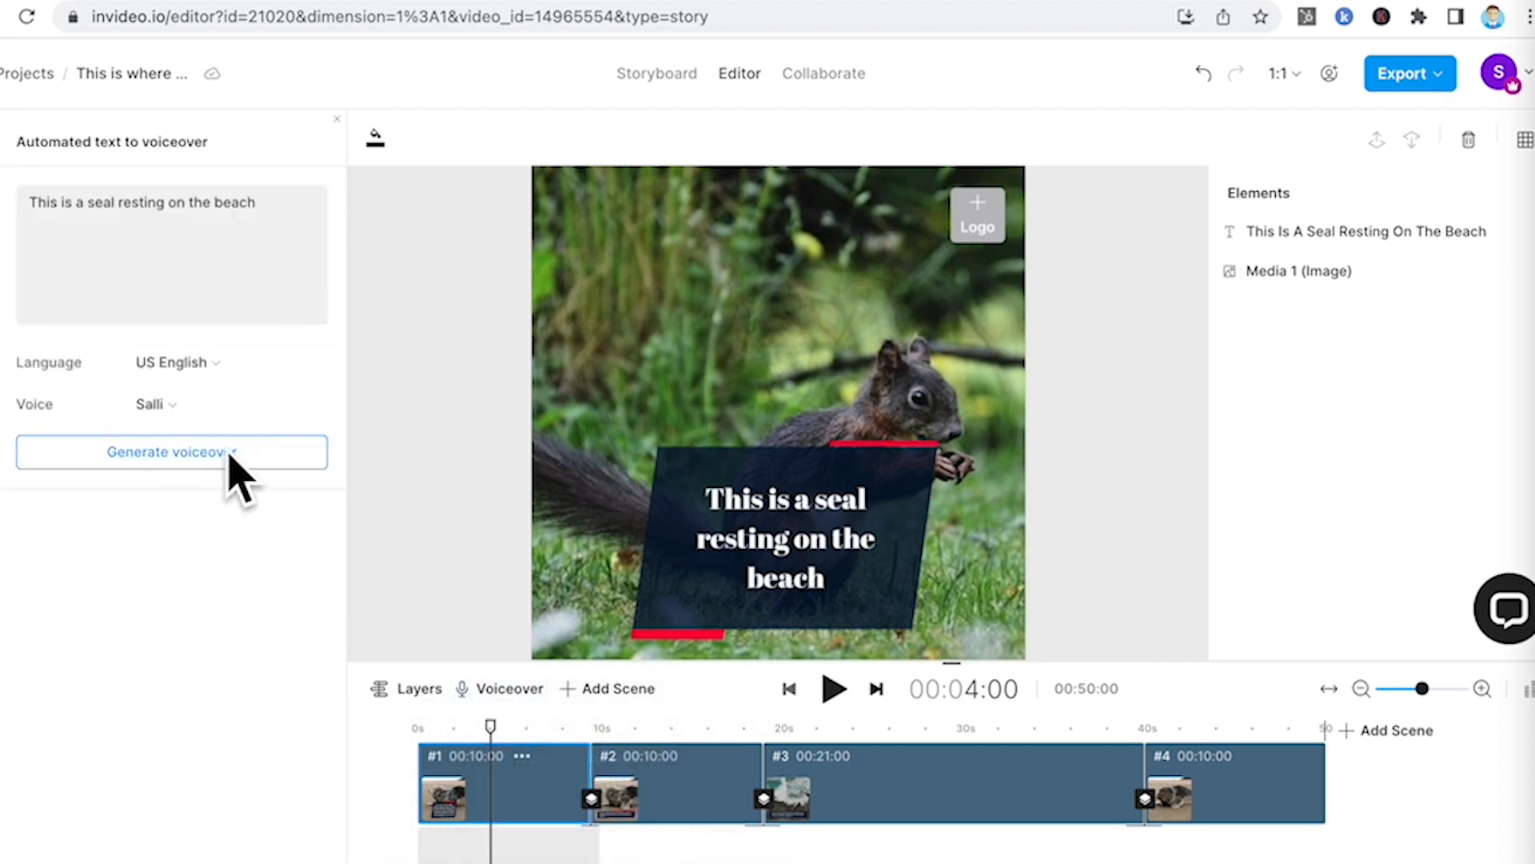
{"action": "left_click", "coordinate": [216, 472]}
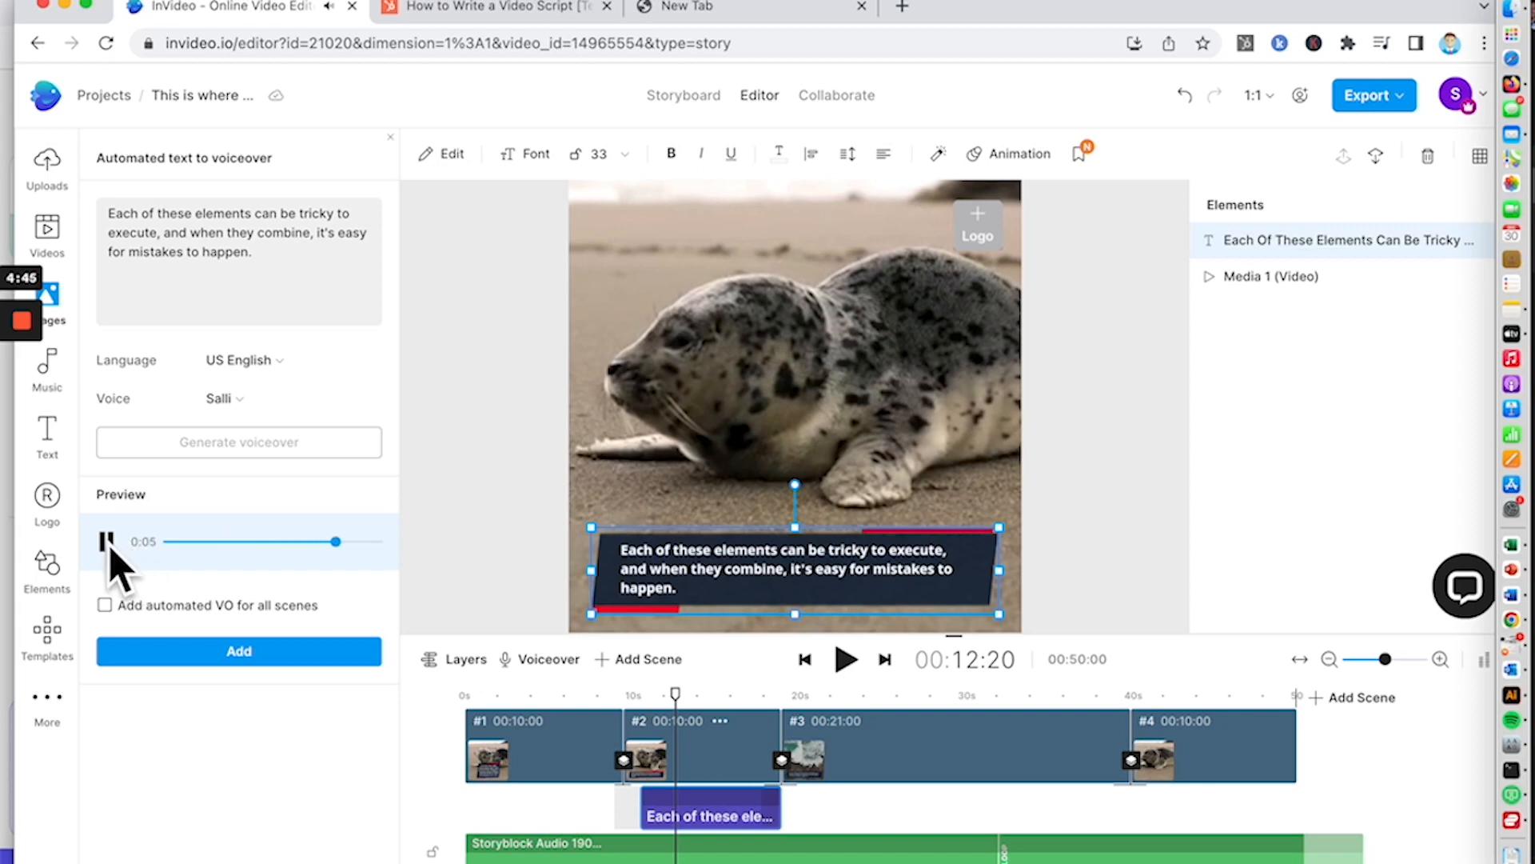
Pause the second scene's voiceover preview and play the whole video from the start.
{"action": "left_click", "coordinate": [107, 541]}
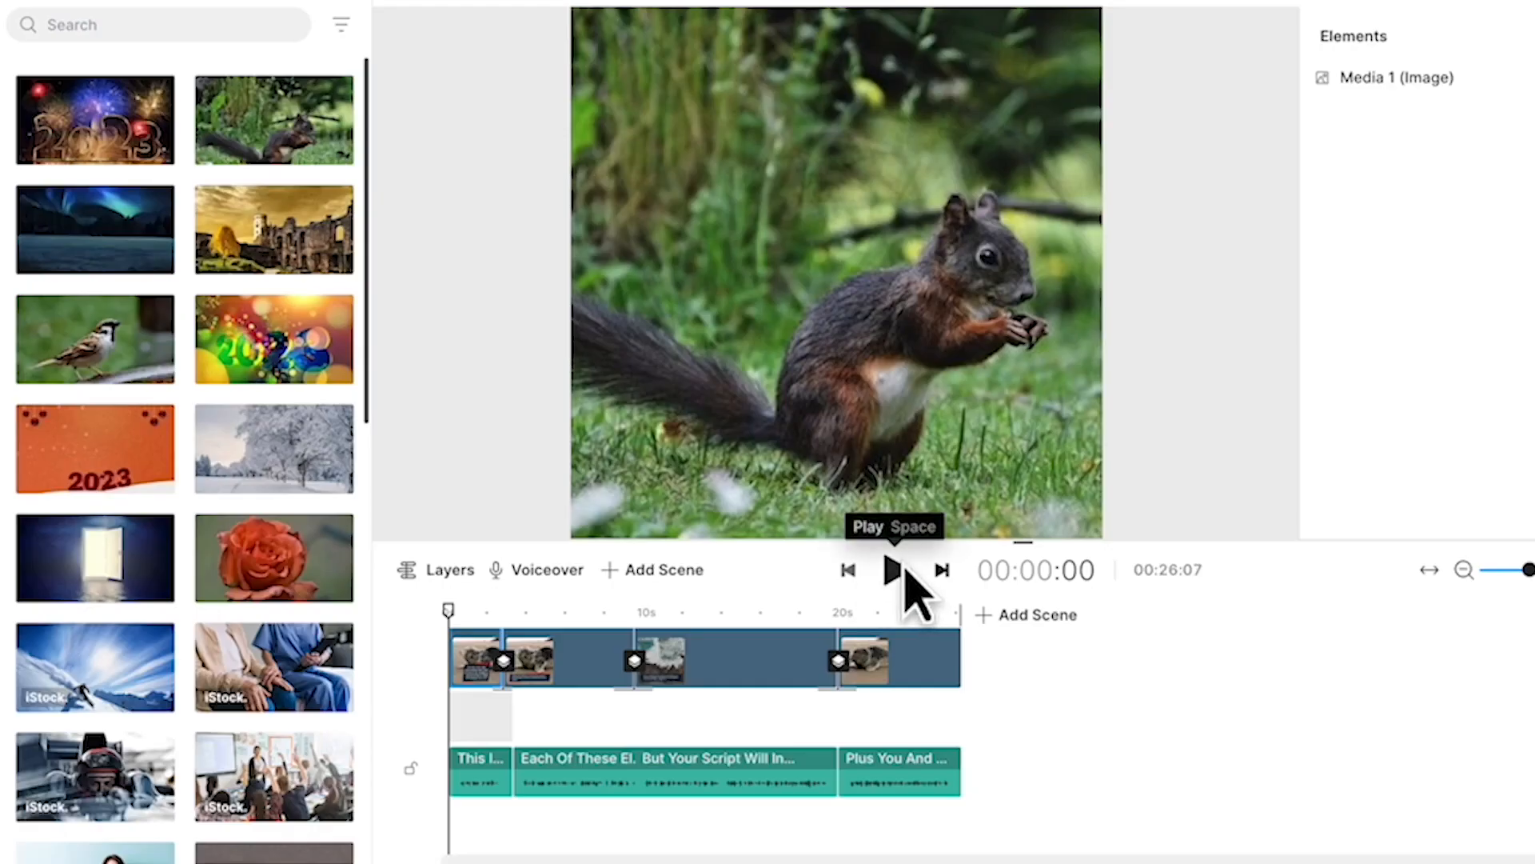
{"action": "left_click", "coordinate": [897, 569]}
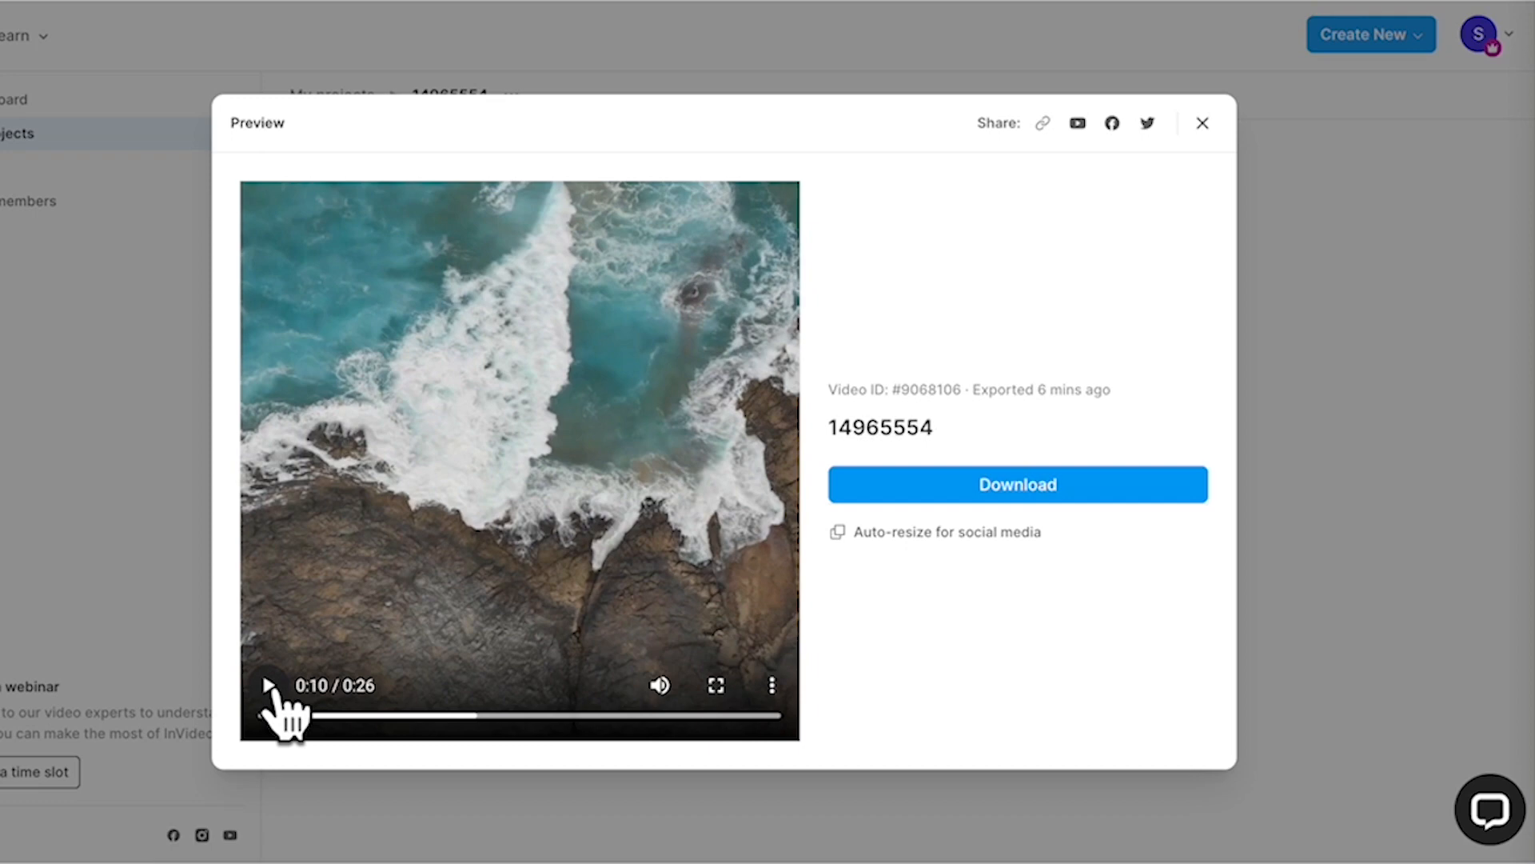
Play the exported video in its preview, and view and close its Facebook sharing form.
{"action": "left_click", "coordinate": [268, 686]}
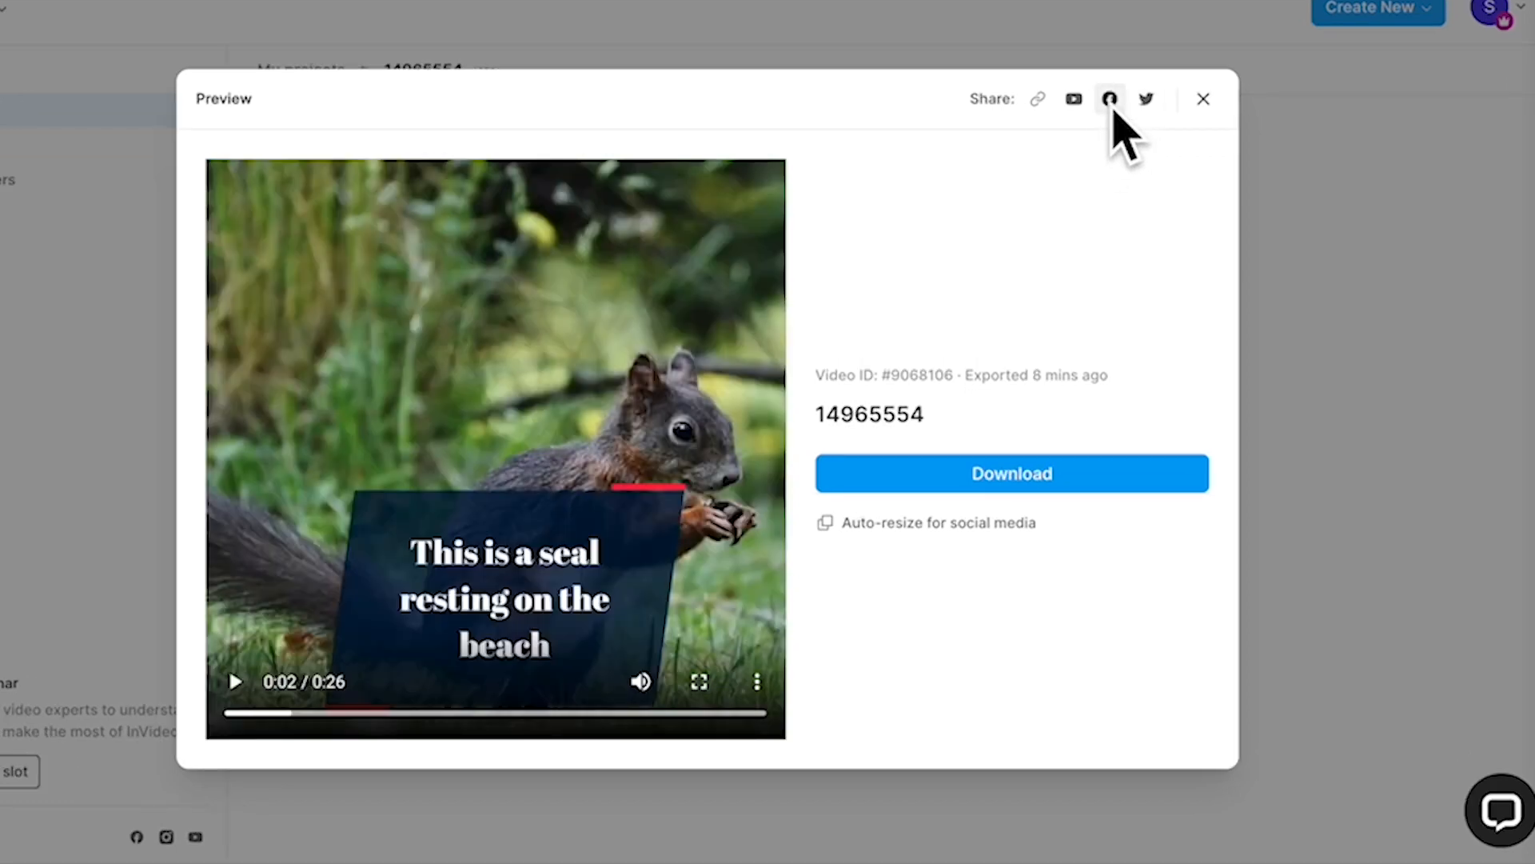
{"action": "left_click", "coordinate": [1112, 108]}
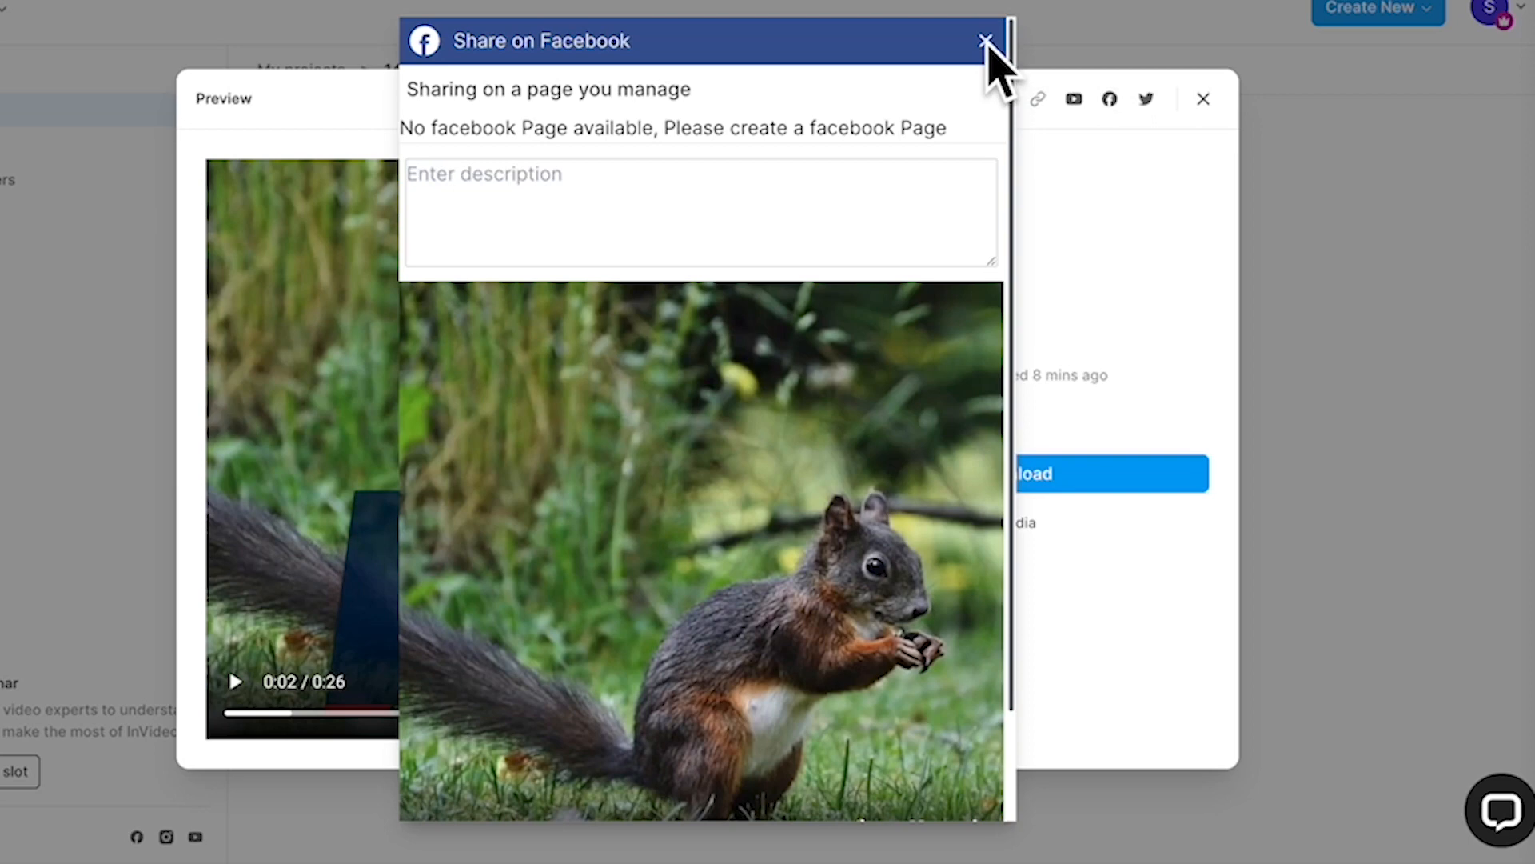
{"action": "left_click", "coordinate": [986, 41]}
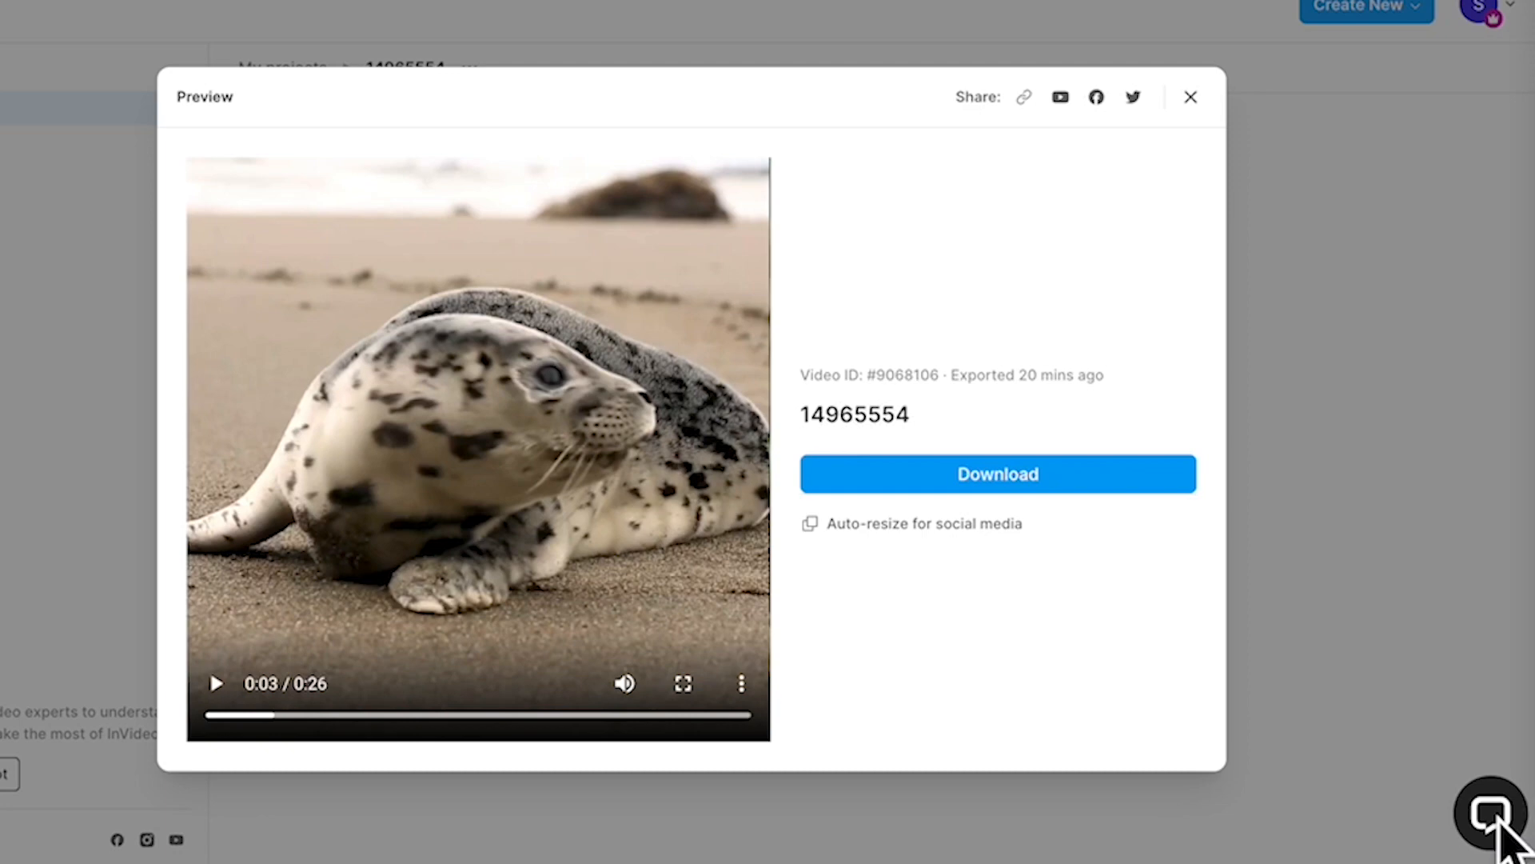
Open the InVideo 24x7 support chat.
{"action": "left_click", "coordinate": [1497, 822]}
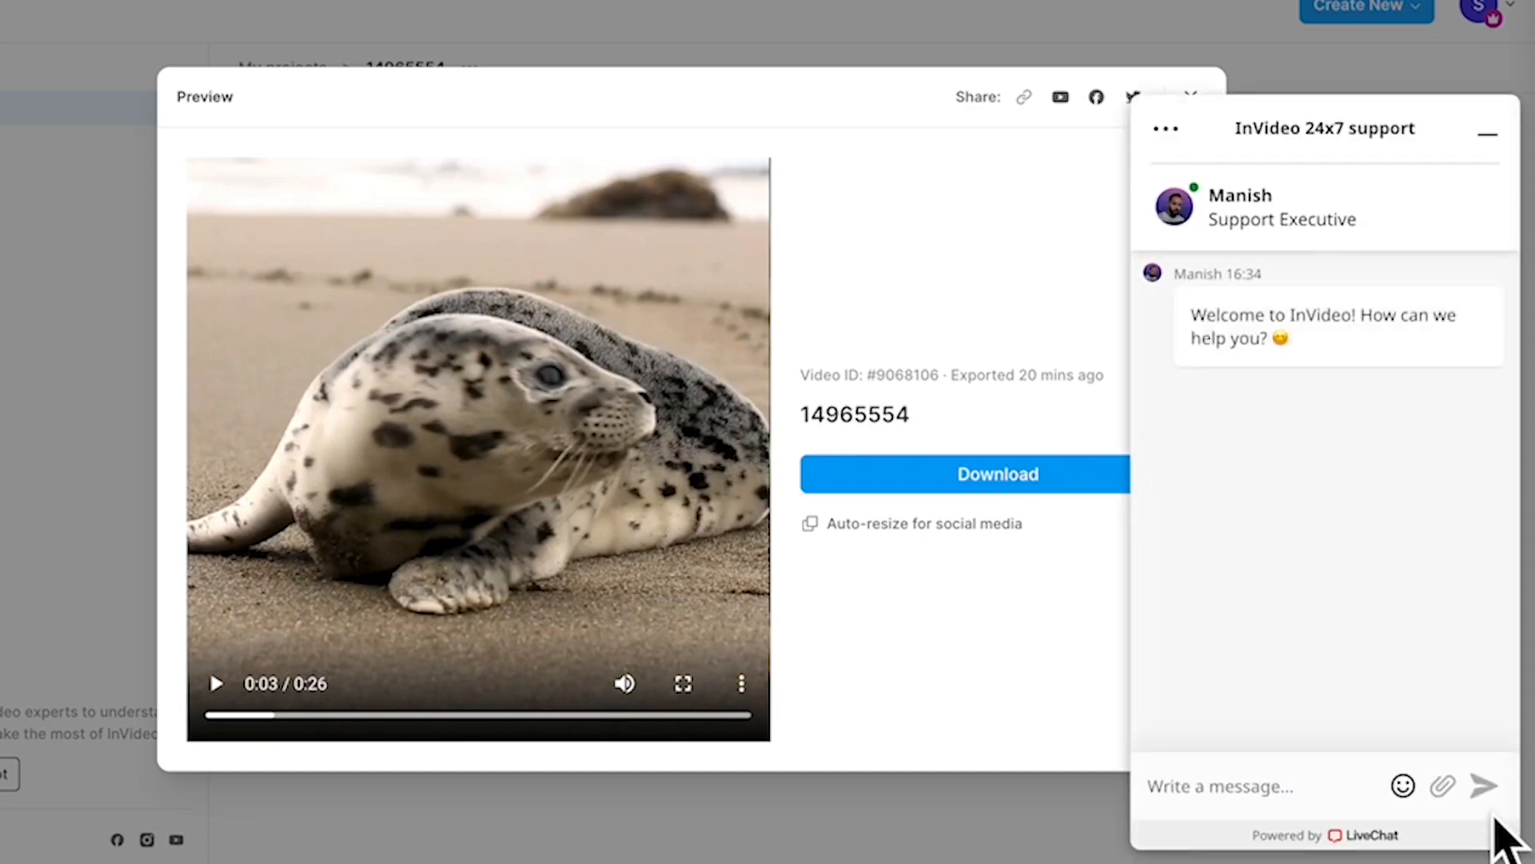